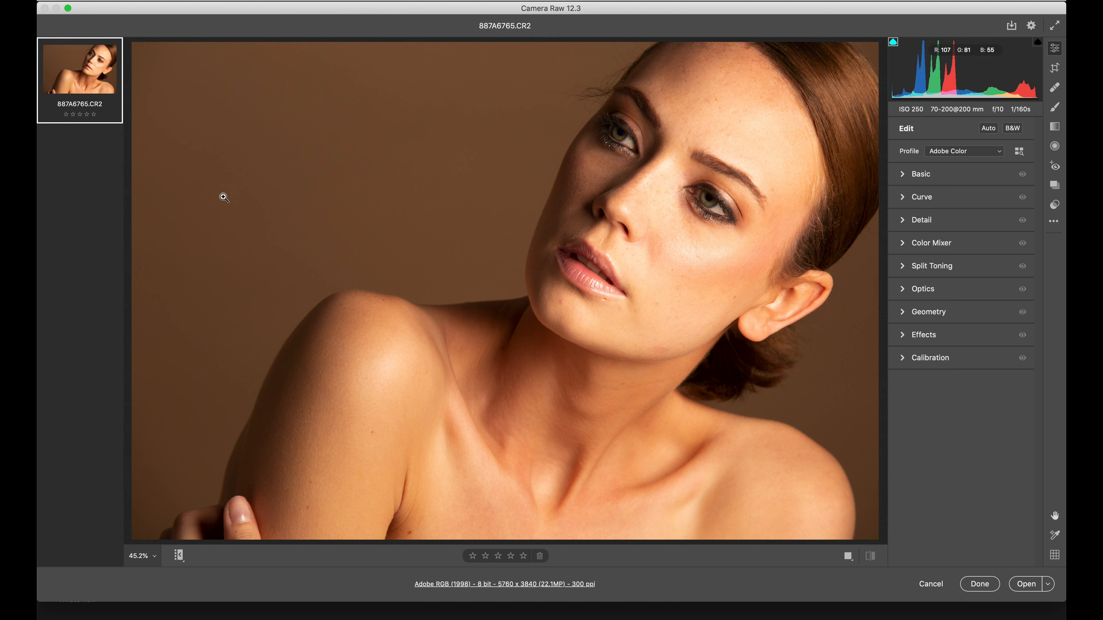
Browse the camera profiles in the Adobe Raw, Camera Matching, Artistic, B&W, Modern and Vintage groups
mouse_move(113, 103)
click(965, 154)
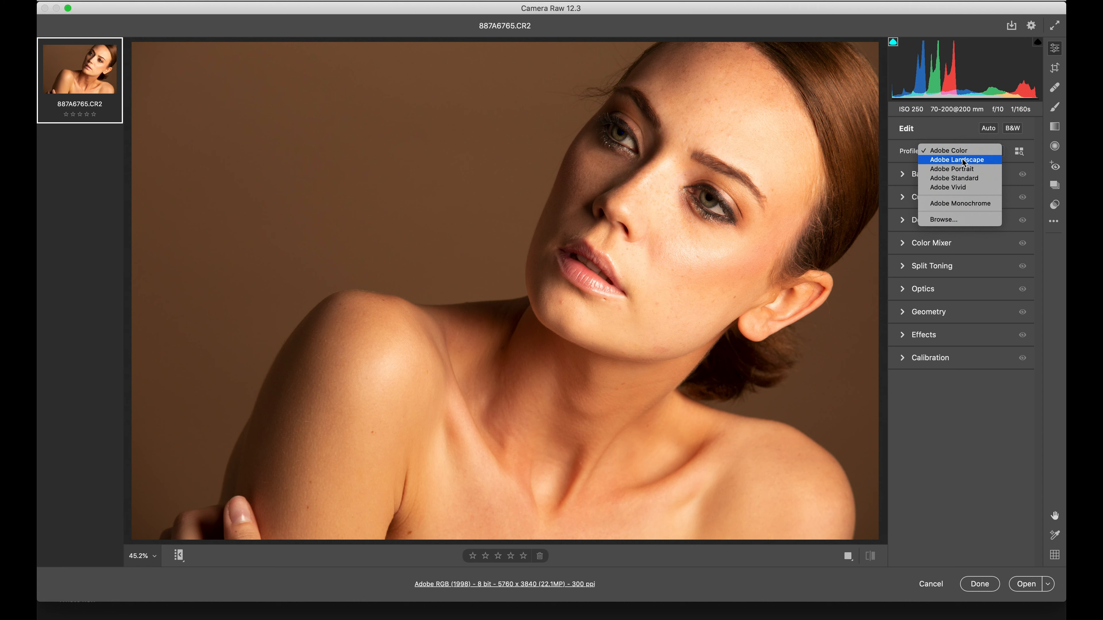
click(948, 220)
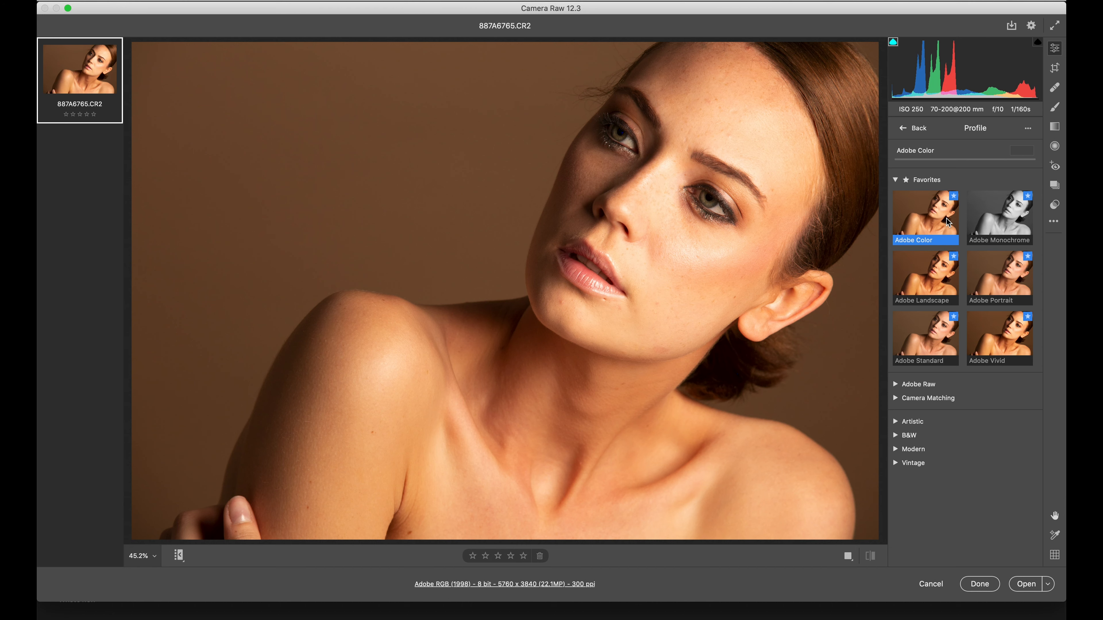
click(896, 385)
scroll(897, 385, down, 5)
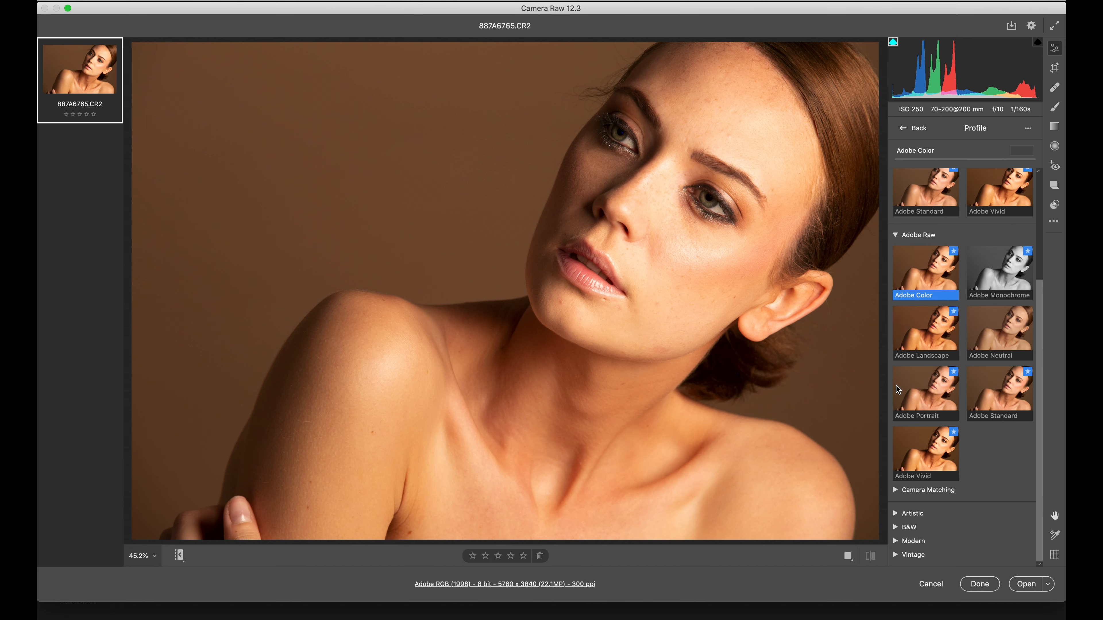
click(896, 491)
scroll(896, 491, down, 6)
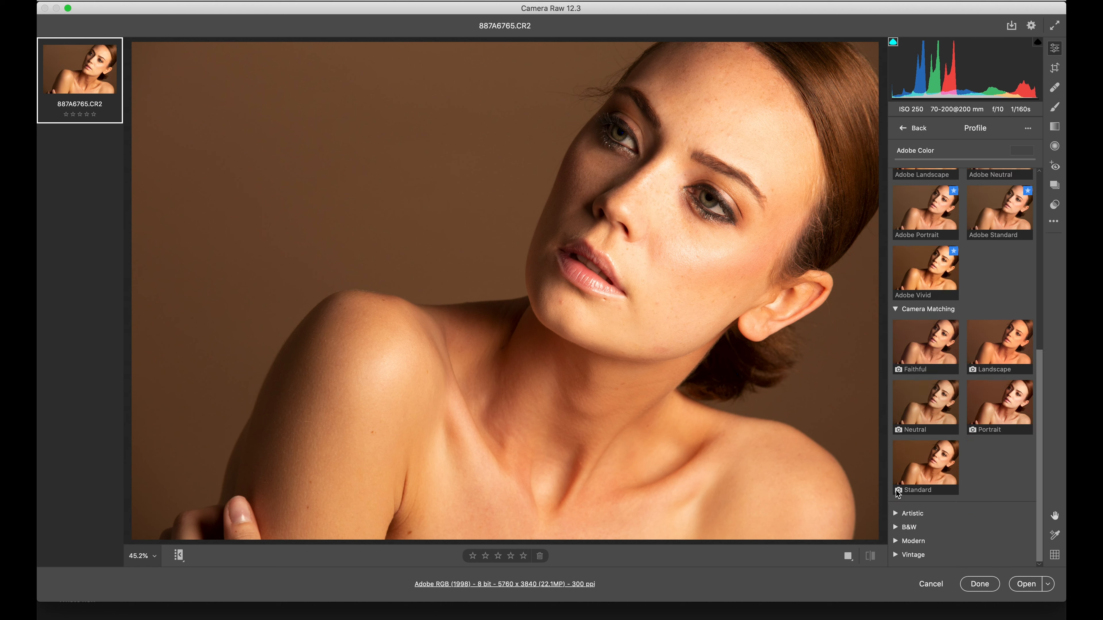
click(896, 513)
scroll(896, 516, down, 7)
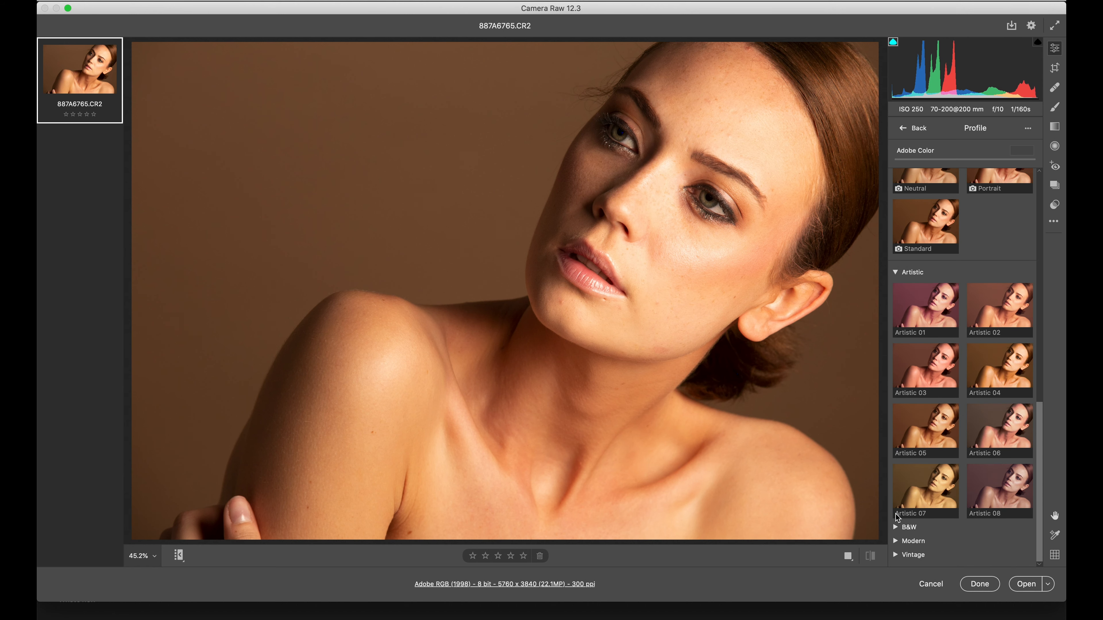
click(896, 527)
scroll(896, 528, down, 2)
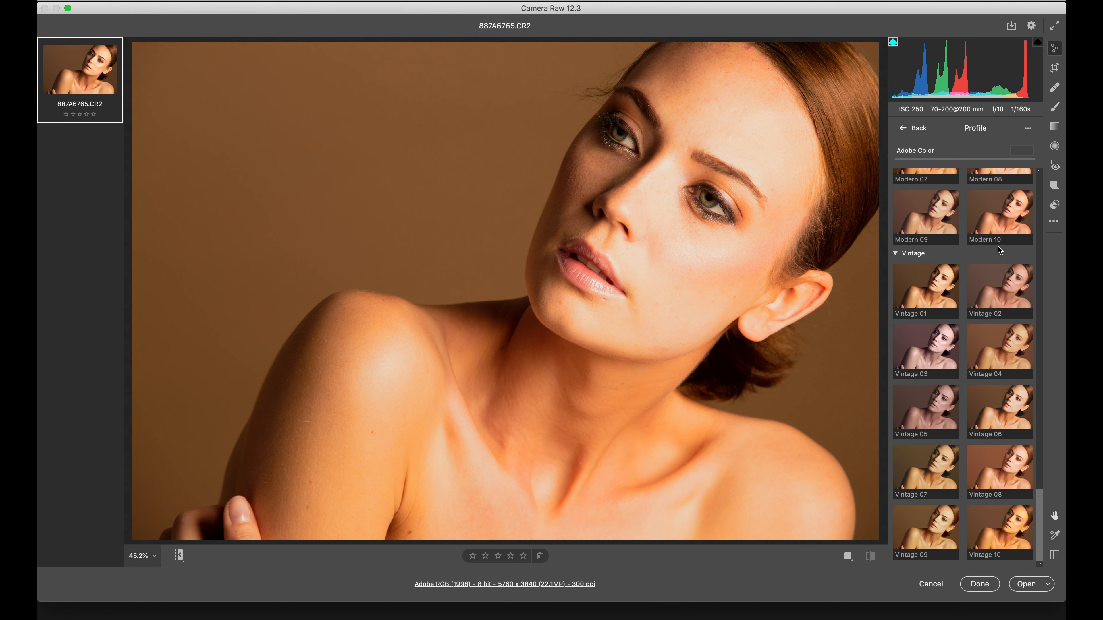
Apply the Adobe Standard profile from the Favorites and return to the edit settings
scroll(998, 246, up, 8)
scroll(998, 247, up, 15)
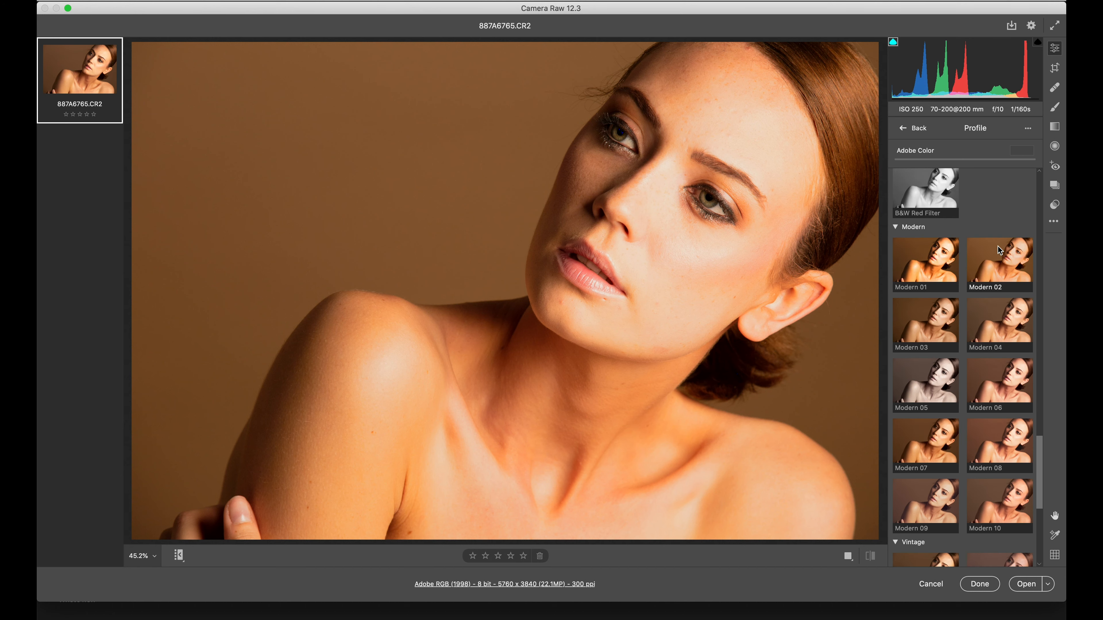
scroll(998, 246, up, 10)
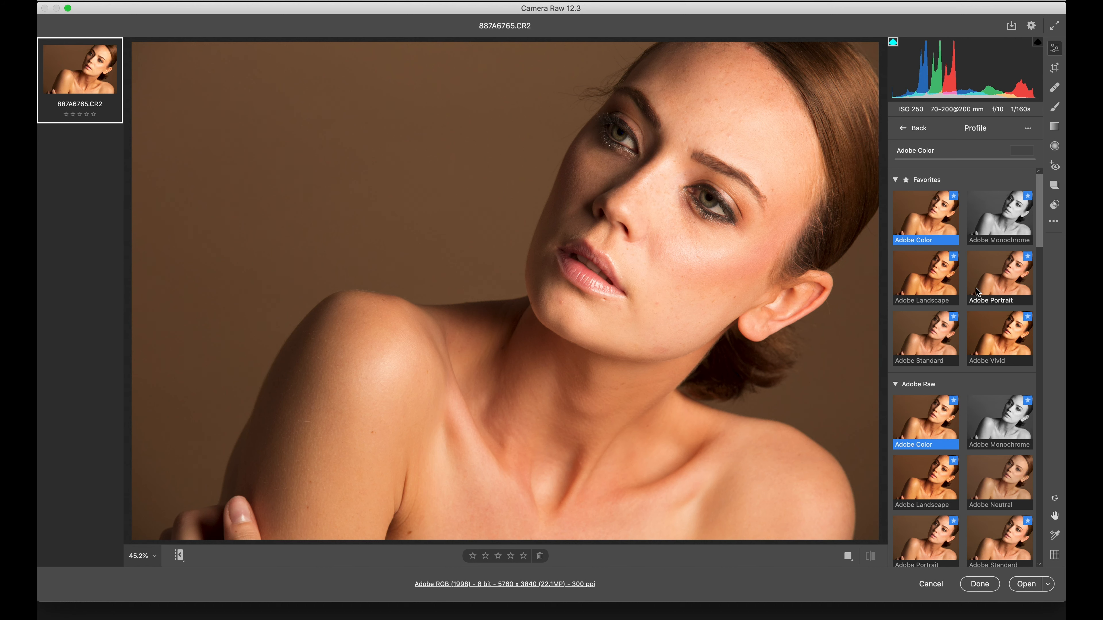
click(920, 342)
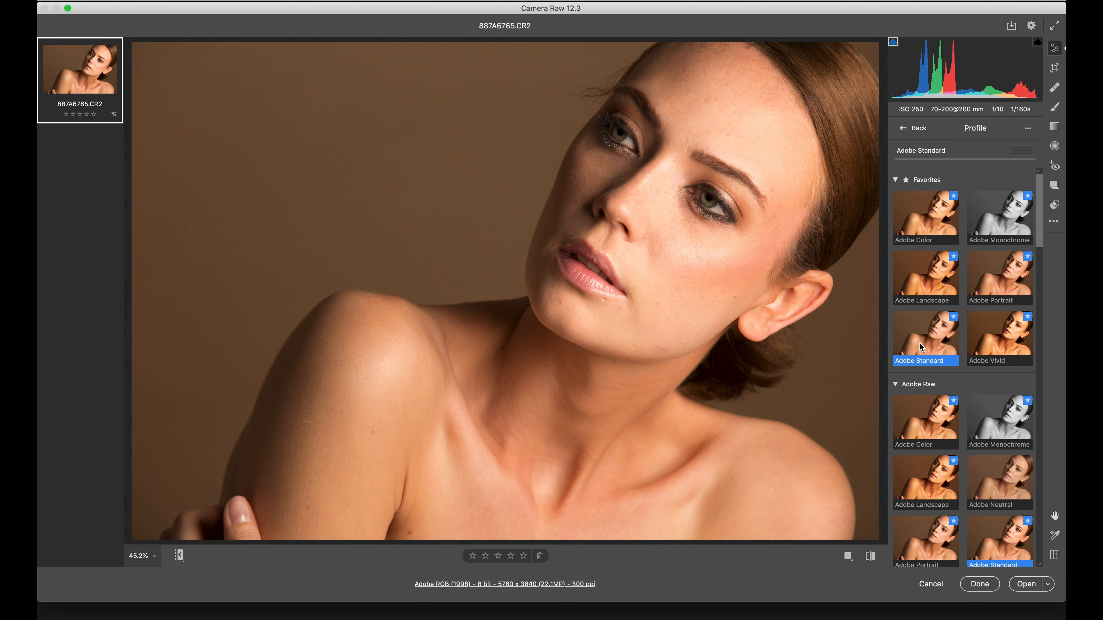
click(916, 130)
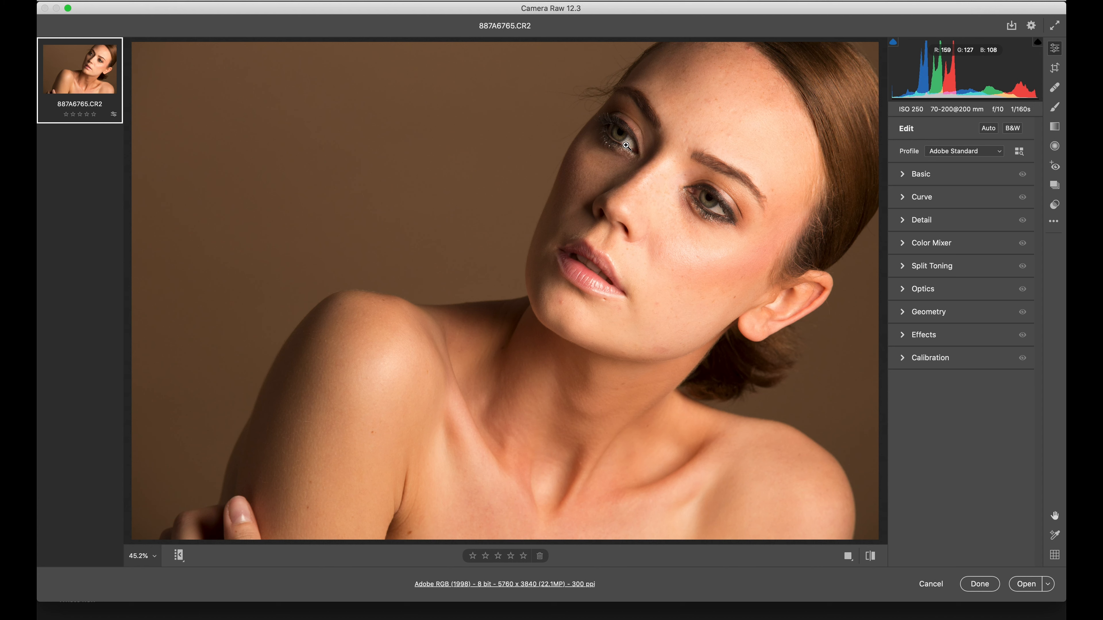
Sample the white balance from the white of the model's eye and set the temperature to 5450
click(904, 179)
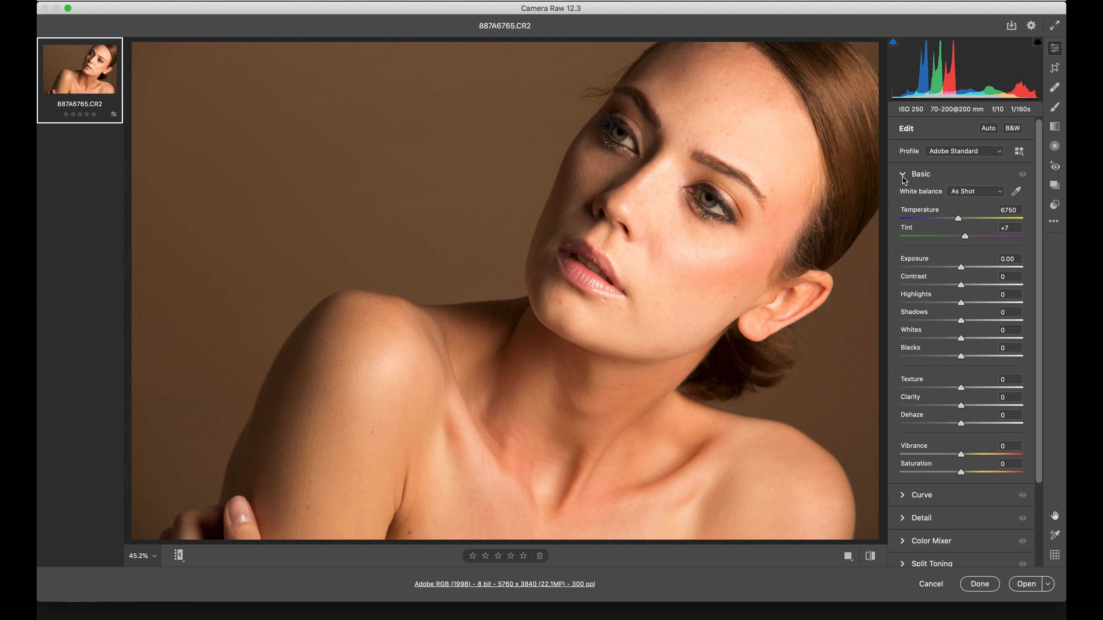
click(1018, 193)
click(632, 136)
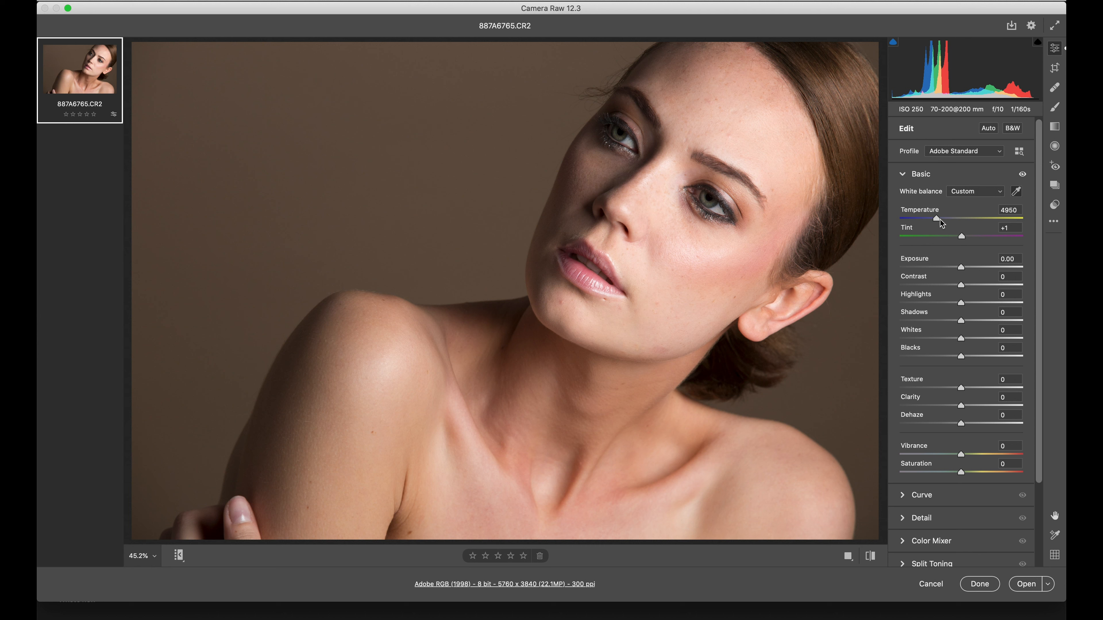
drag(940, 221, 946, 219)
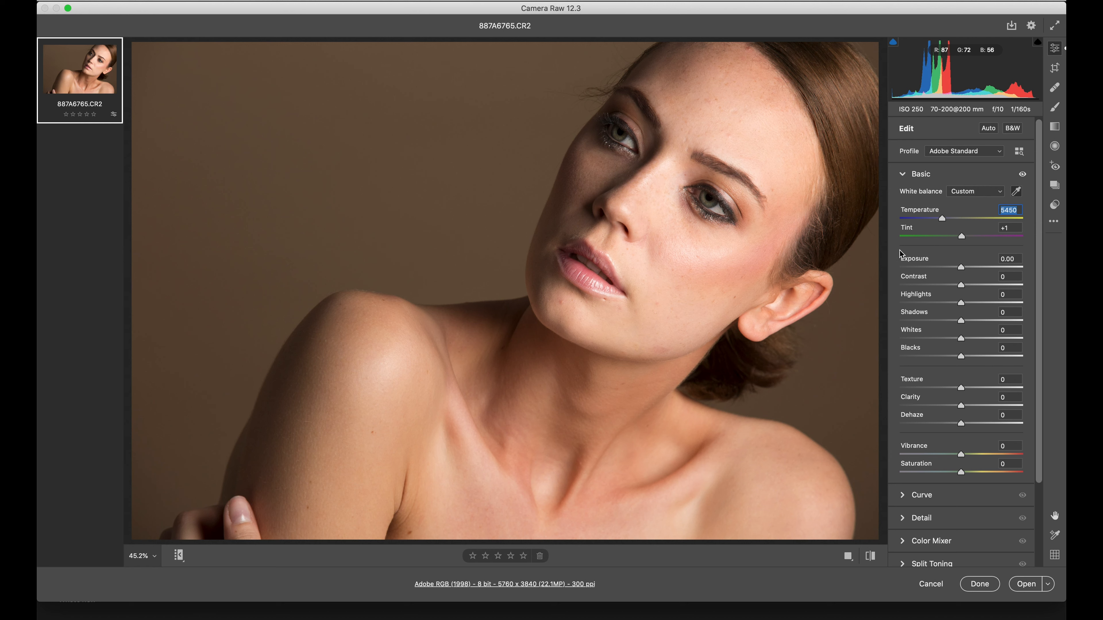
Compare the photo with and without the Basic adjustments several times, leaving them on
click(1023, 175)
click(1023, 175)
click(1023, 175)
click(1024, 174)
click(1023, 174)
click(1023, 174)
click(1023, 174)
click(1023, 175)
click(1022, 175)
click(1023, 174)
click(1022, 174)
click(1022, 174)
Set Exposure to -0.35, Highlights to +27 and Whites to +8
scroll(1045, 247, down, 2)
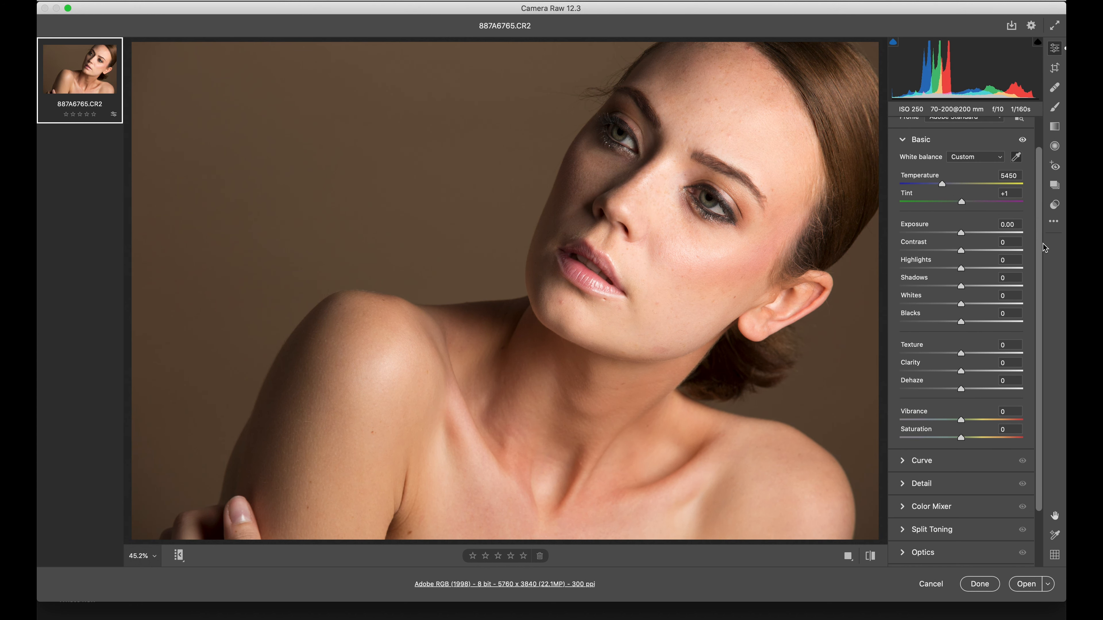
drag(961, 233, 957, 233)
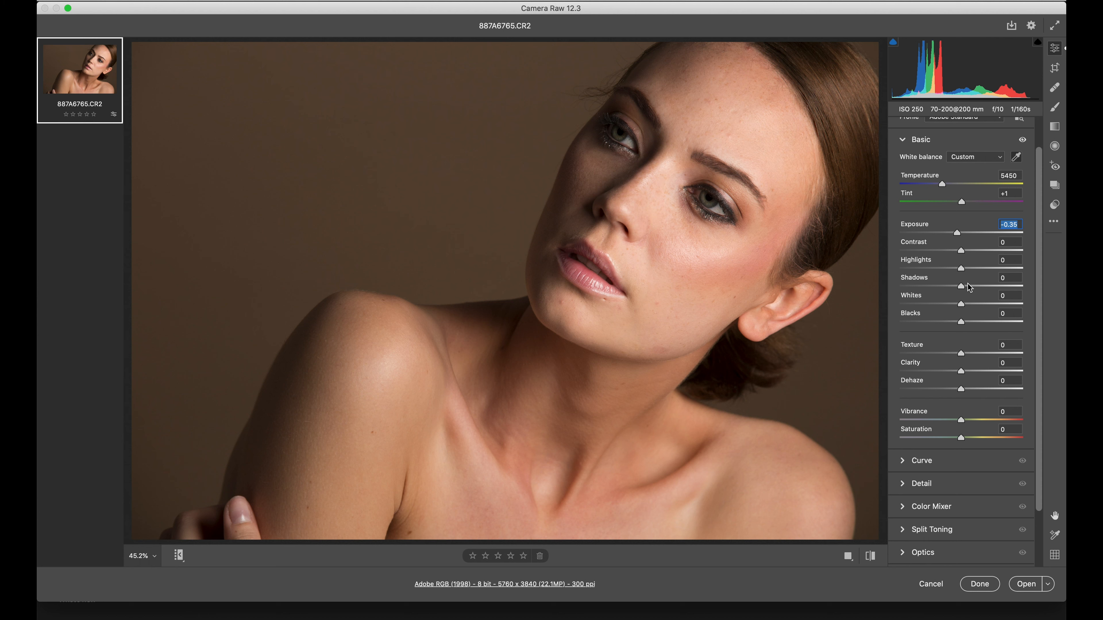
drag(977, 269, 975, 269)
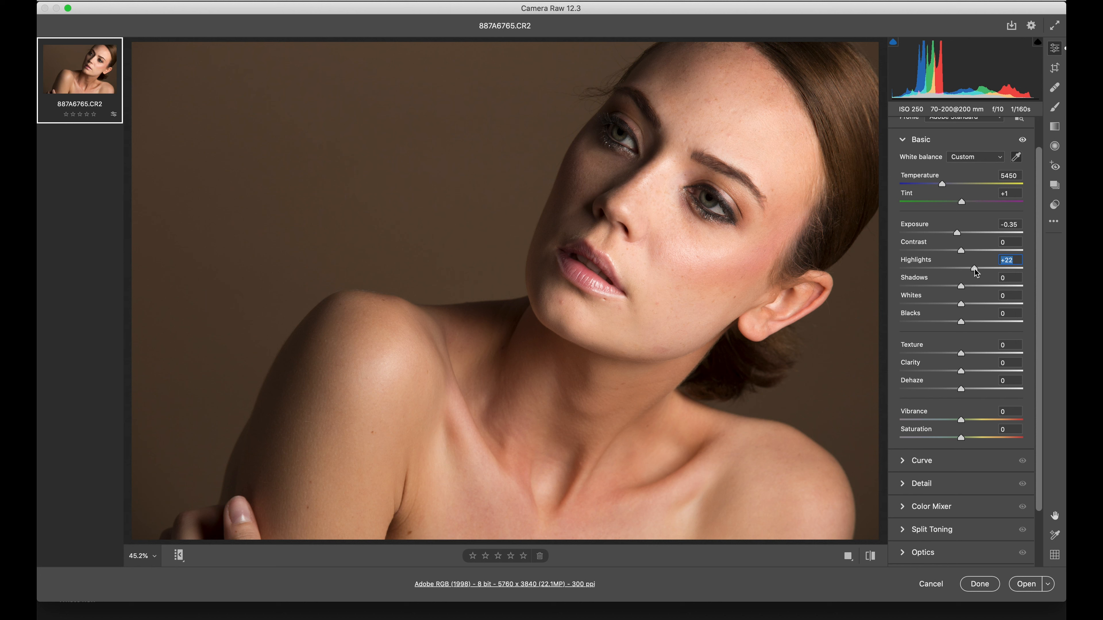
drag(975, 269, 967, 305)
Turn on the shadow and highlight clipping warnings
mouse_move(927, 85)
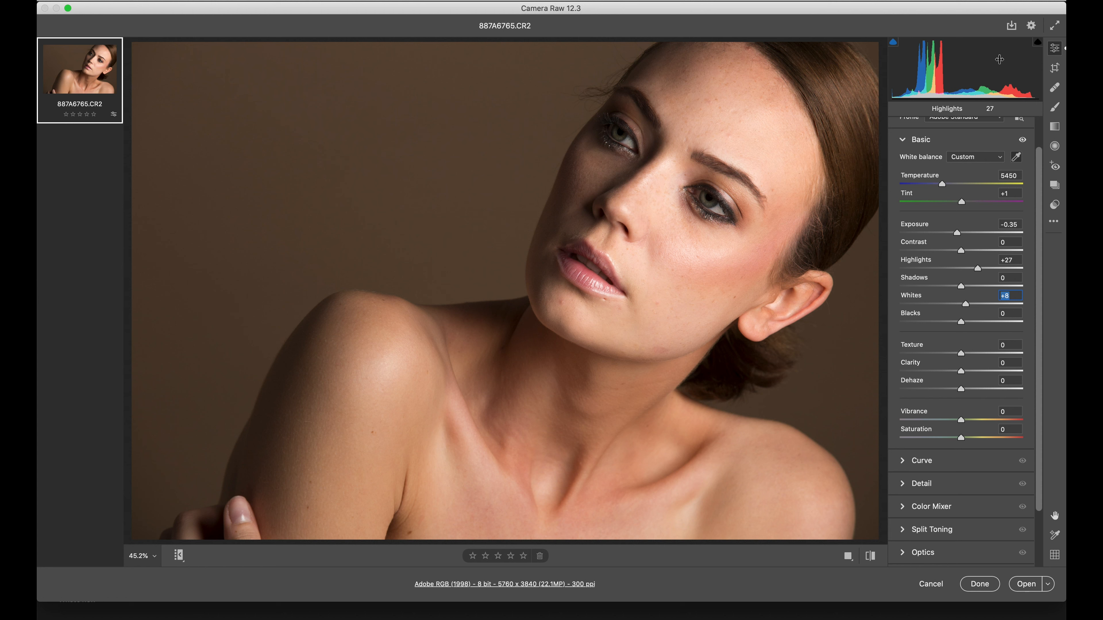
click(895, 45)
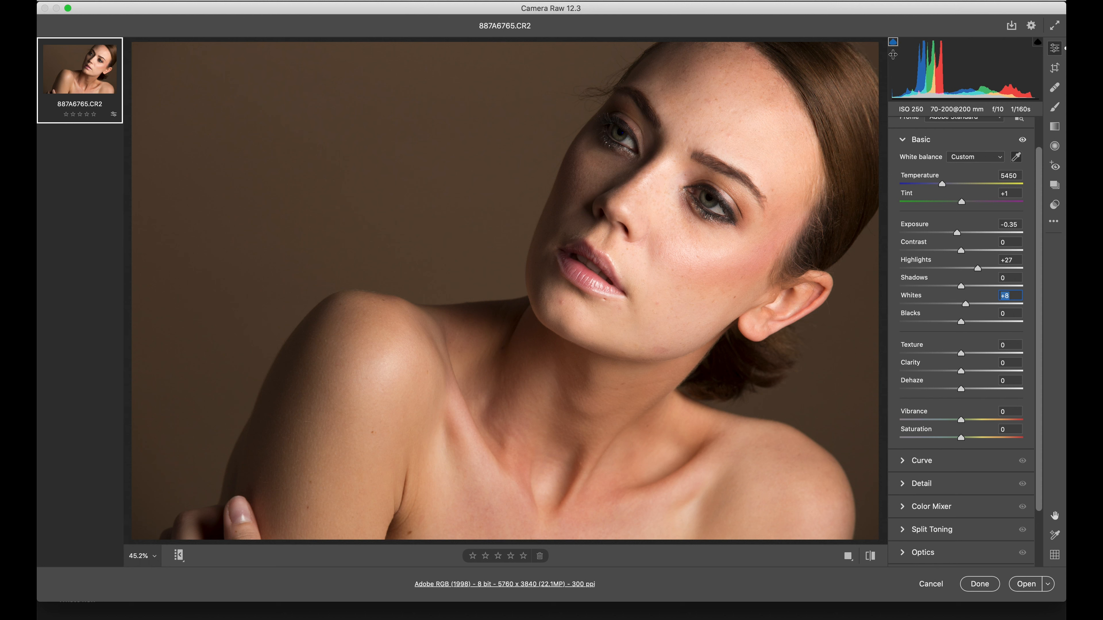
click(1037, 43)
Test strong Blacks and Whites values for clipping, and settle on Whites +10 and Blacks +3
drag(963, 323, 932, 325)
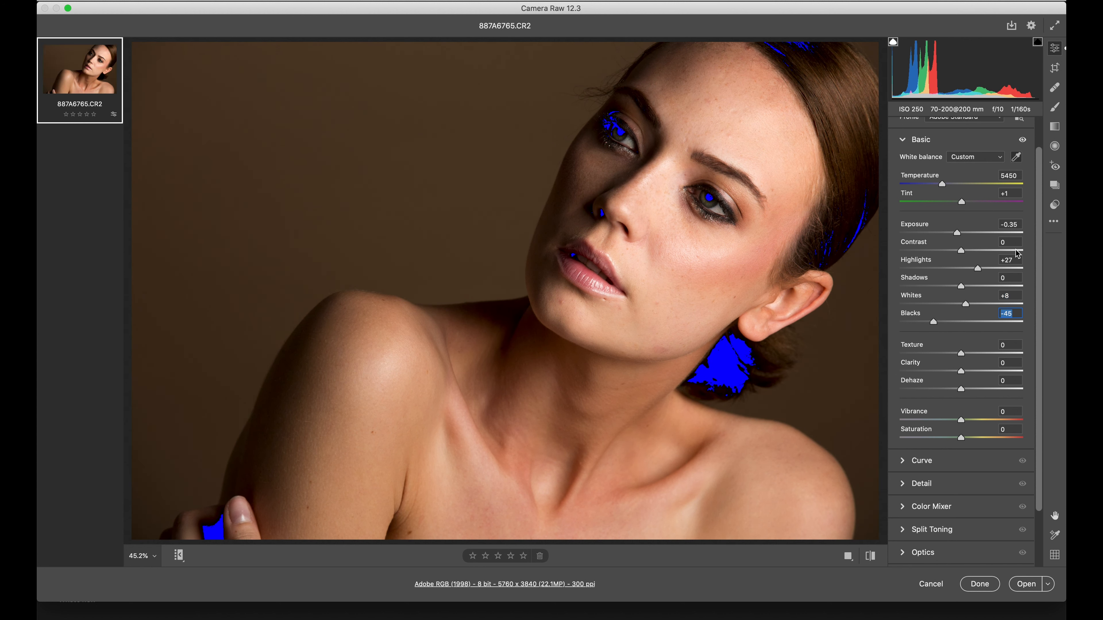
drag(980, 305, 994, 305)
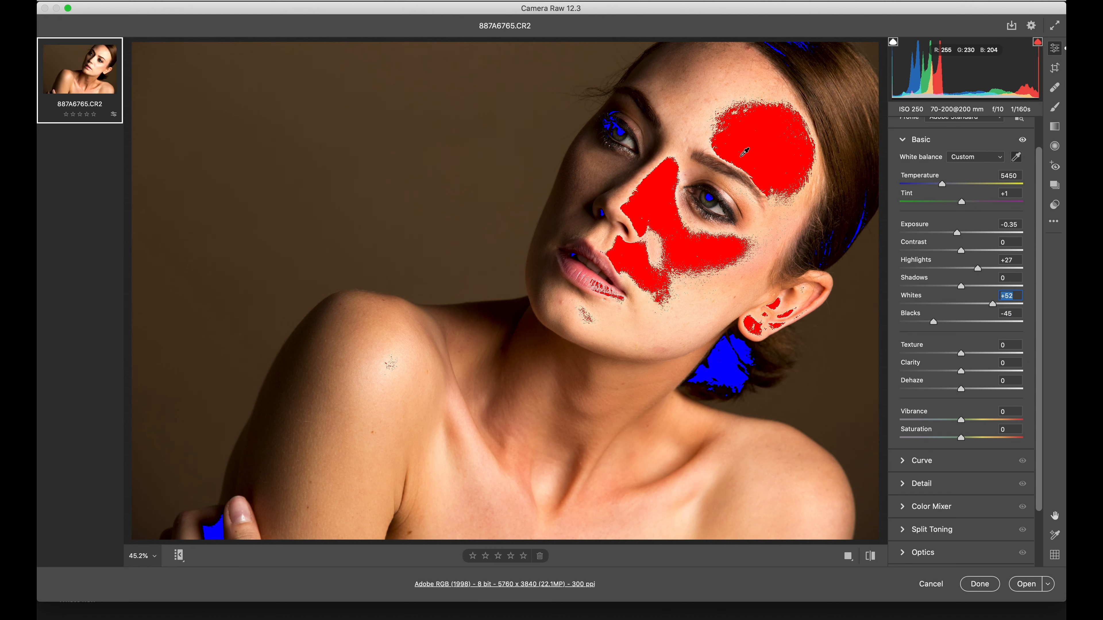
click(968, 305)
click(966, 323)
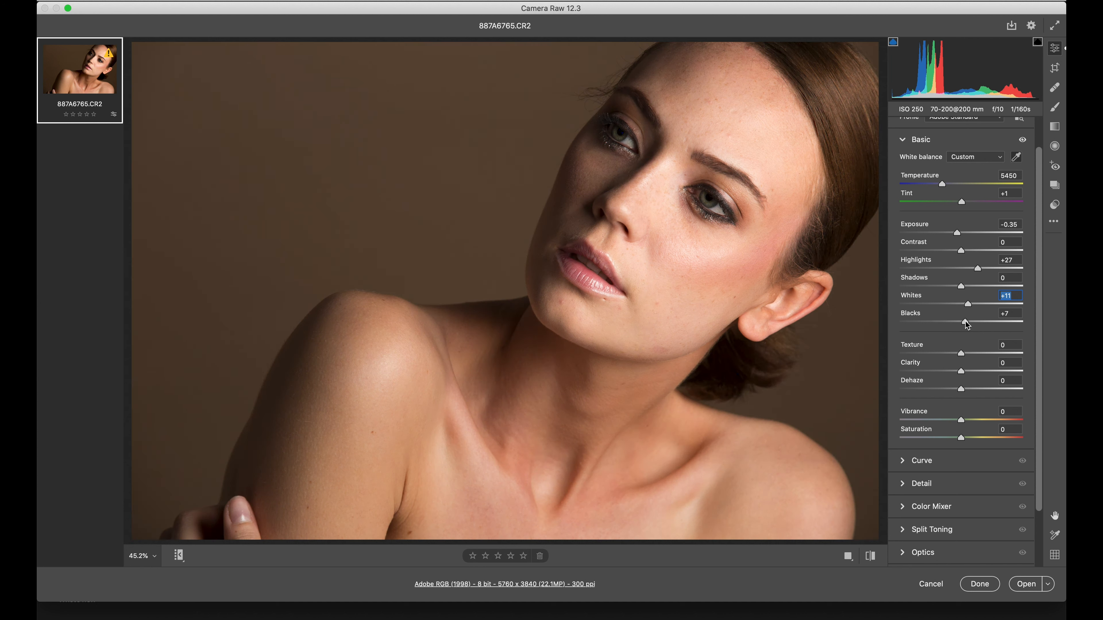
drag(965, 322, 968, 304)
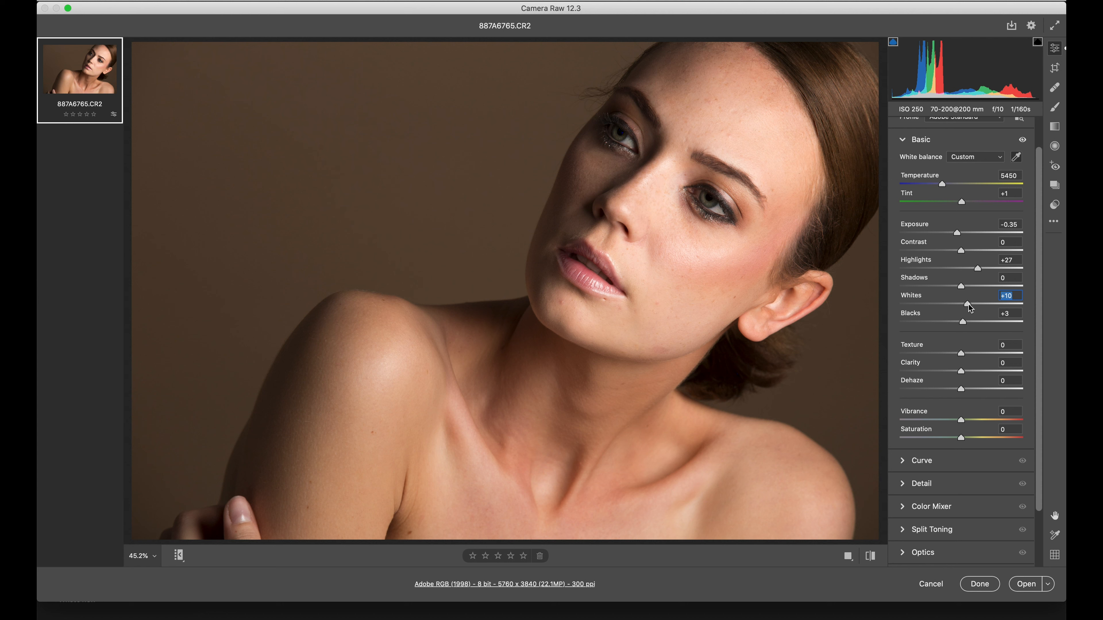
Set Texture to +16, Clarity to +5 and Vibrance to -7
click(971, 354)
drag(964, 372, 955, 355)
scroll(963, 359, down, 3)
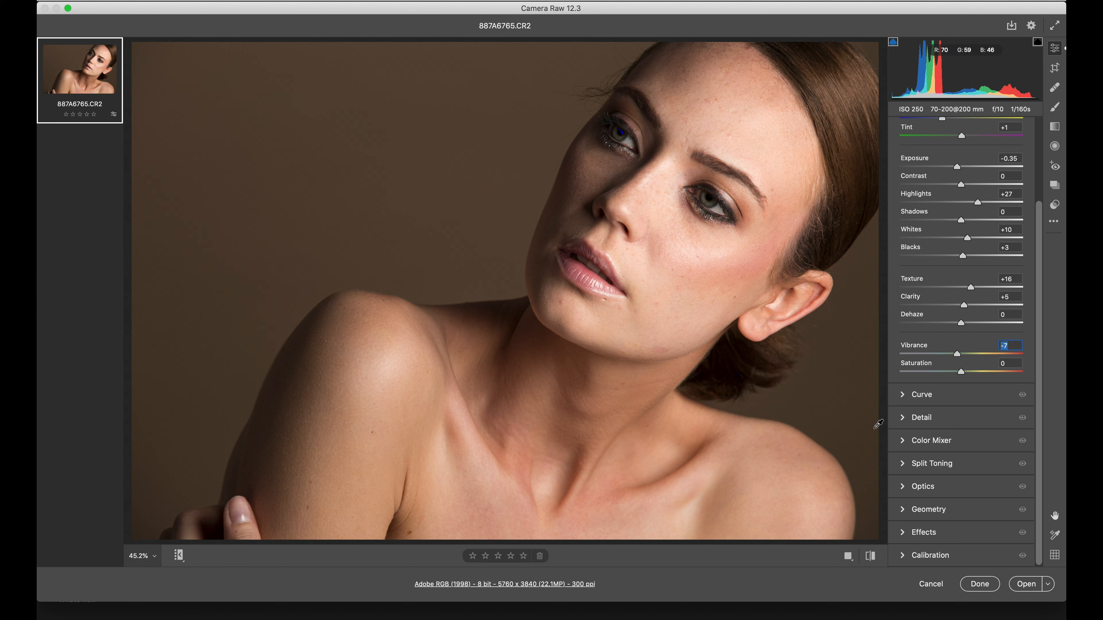
Open the Curve adjustments, look at the parametric curve and return to the point curve
click(905, 395)
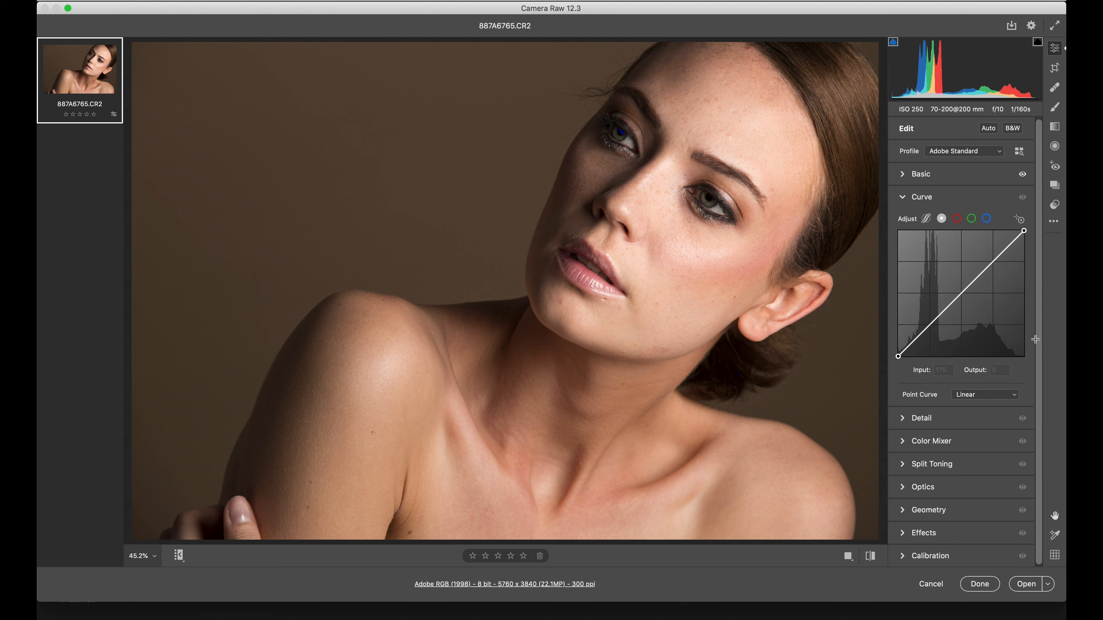
click(926, 219)
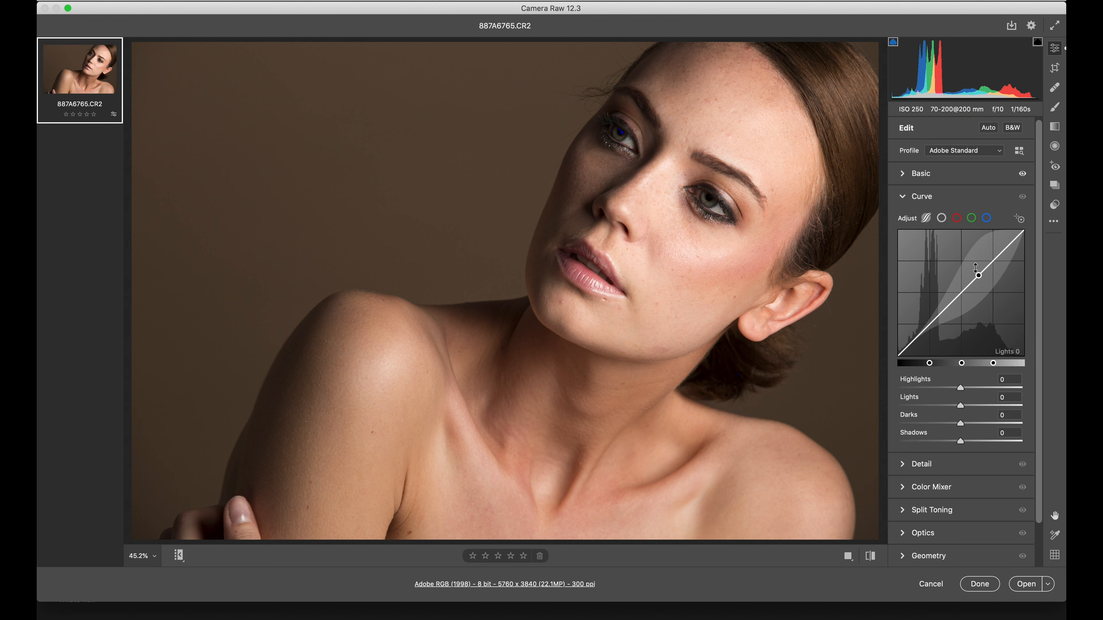
click(942, 219)
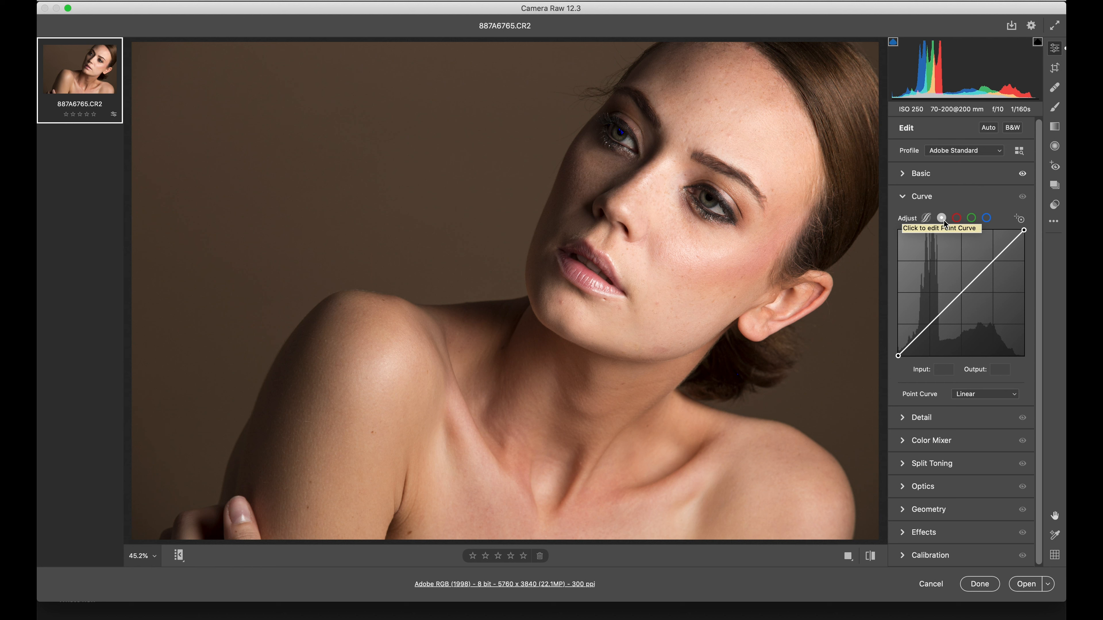
Try lifting the point curve's black point to output 8, and return it to the corner
click(898, 356)
key(Up)
key(Up)
key(Up)
key(Up)
key(Up)
key(Up)
key(Up)
key(Up)
key(Up)
key(Up)
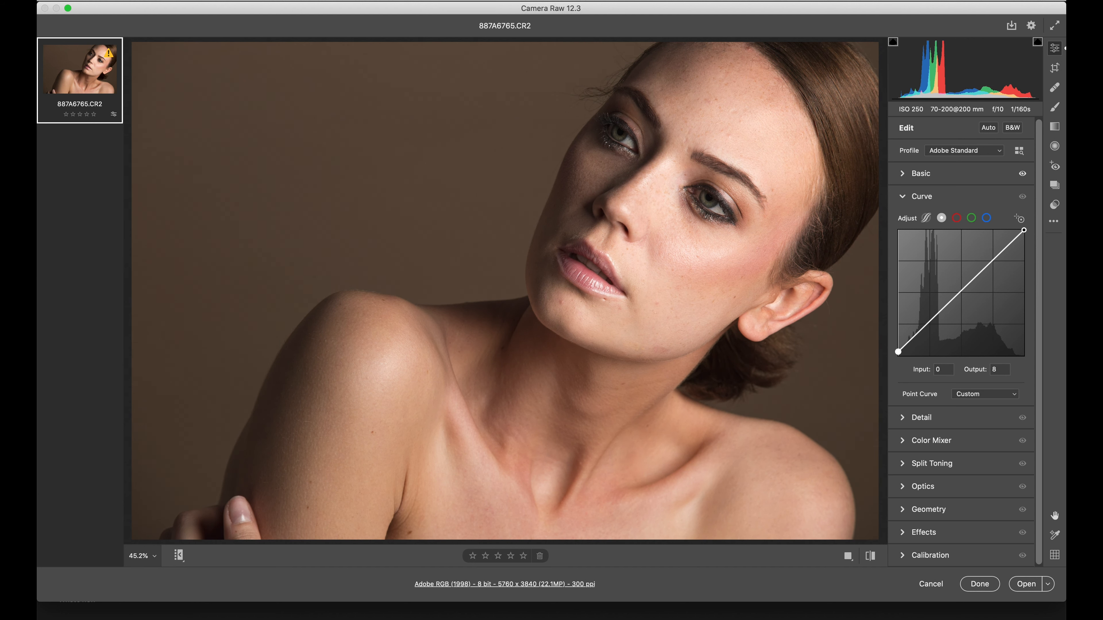
drag(898, 351, 897, 362)
mouse_move(1024, 230)
mouse_down()
mouse_move(1014, 231)
mouse_move(1024, 230)
mouse_up()
Add point-curve points in the shadows near input 28, the midtones at 111/111 and the highlights at 208/207
drag(912, 342, 912, 343)
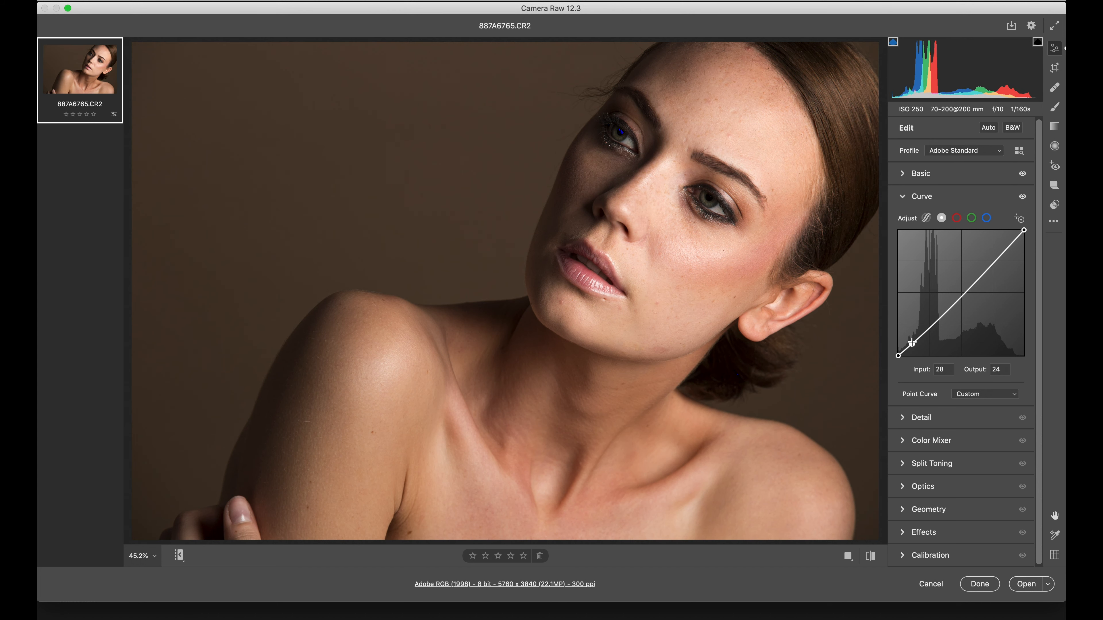
drag(932, 323, 952, 301)
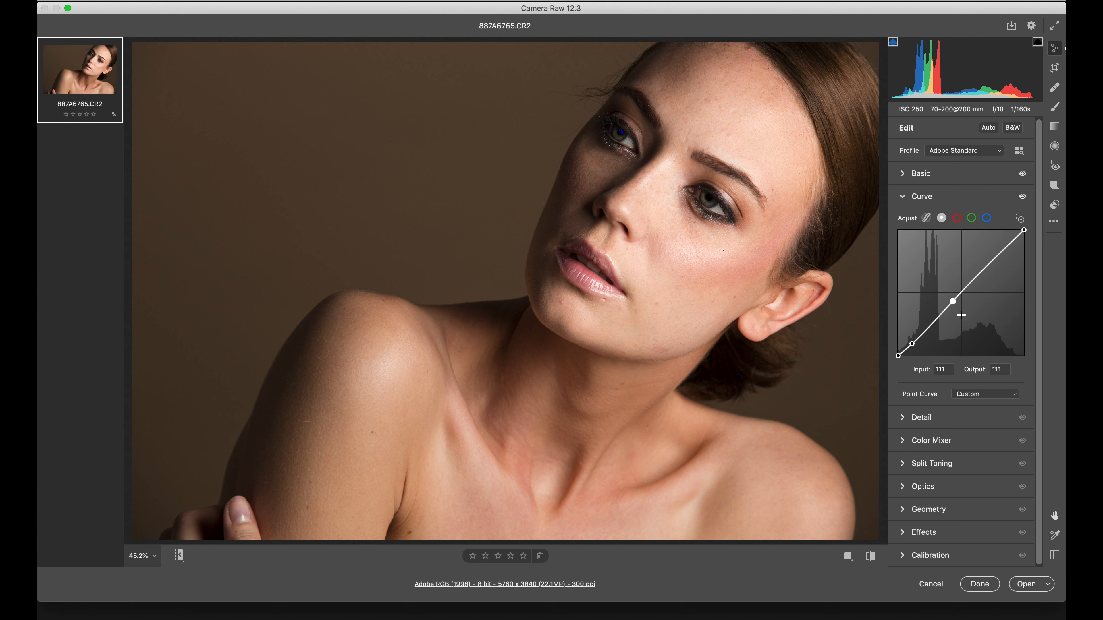
drag(912, 344, 912, 343)
drag(999, 251, 1001, 254)
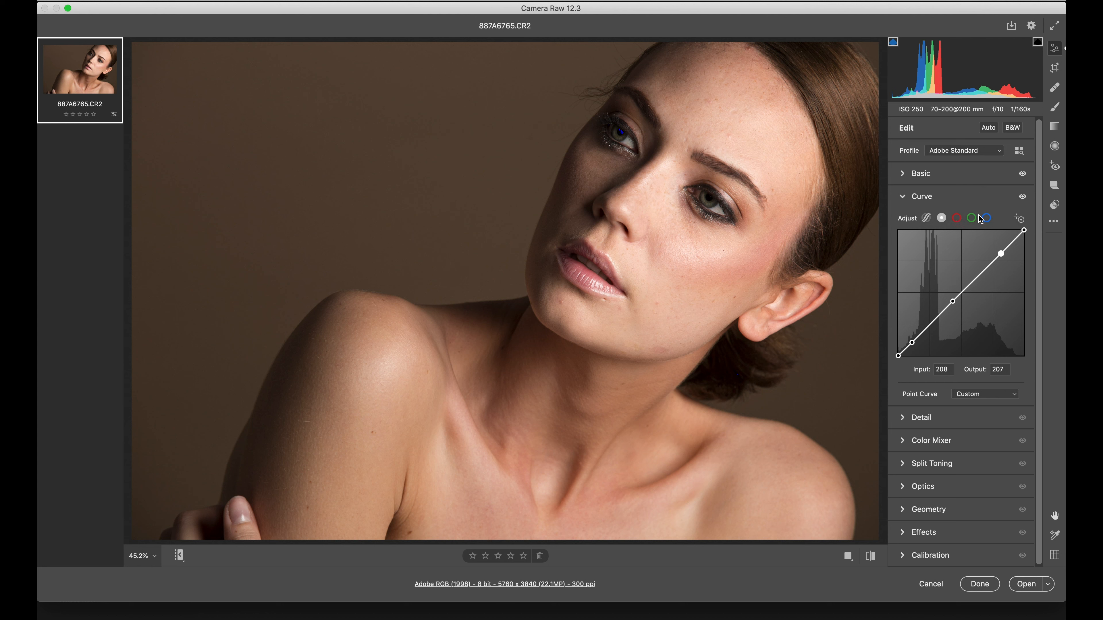
Raise the black point of the red channel curve to an output of about 4
click(958, 219)
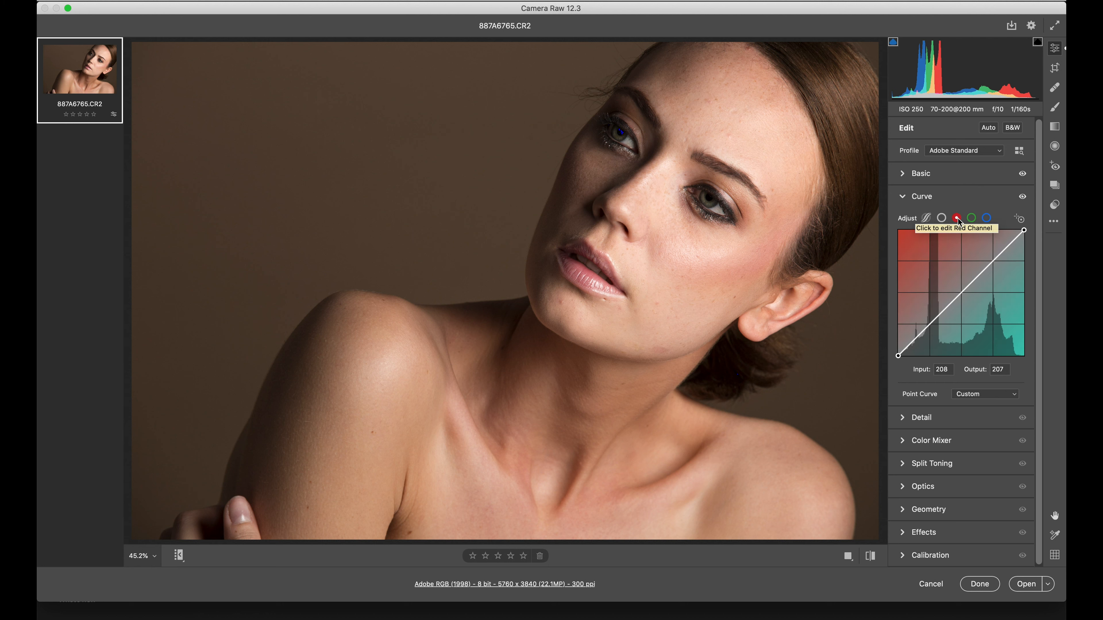
click(898, 356)
key(Up)
key(Up)
key(Up)
key(Up)
key(Up)
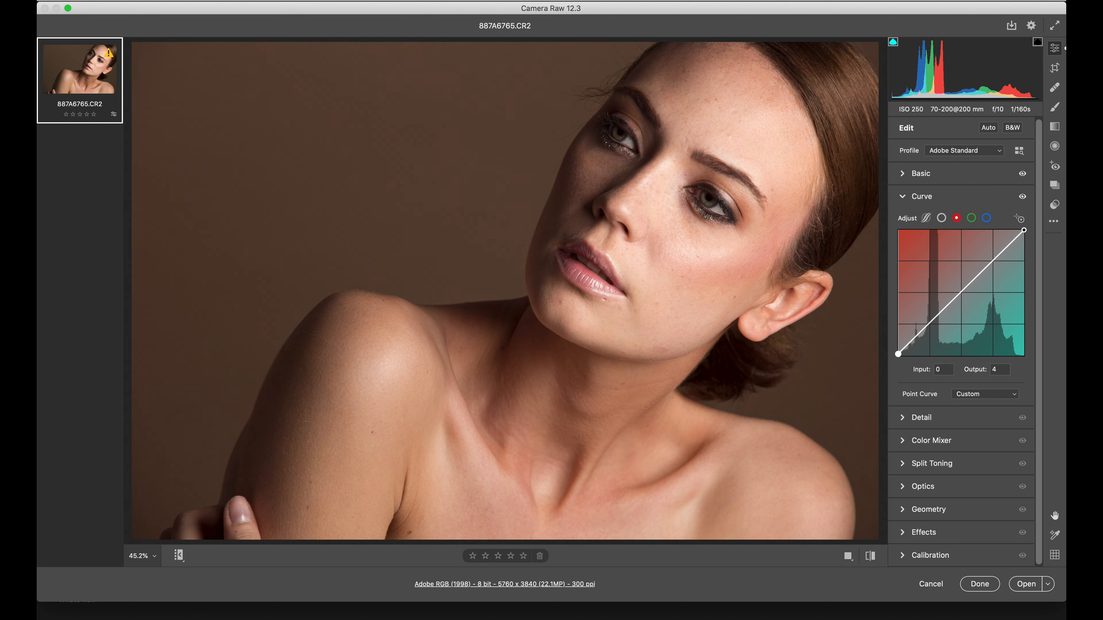
key(Down)
Lower the white point of the red channel curve to output 249
click(1024, 231)
key(Down)
key(Down)
key(Down)
key(Down)
key(Down)
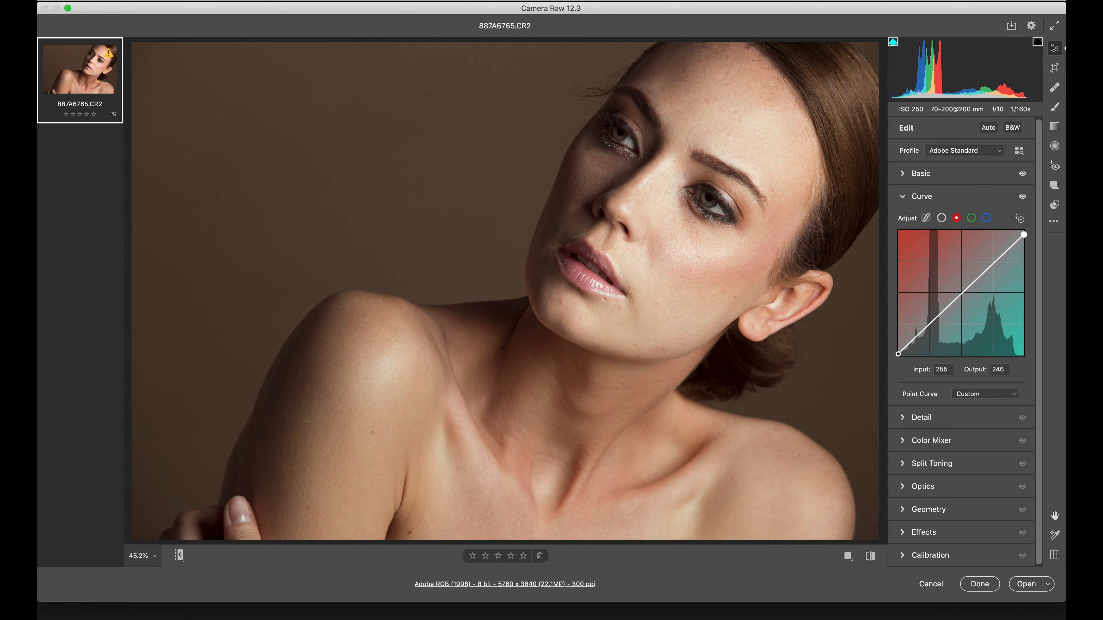
key(Up)
key(Up)
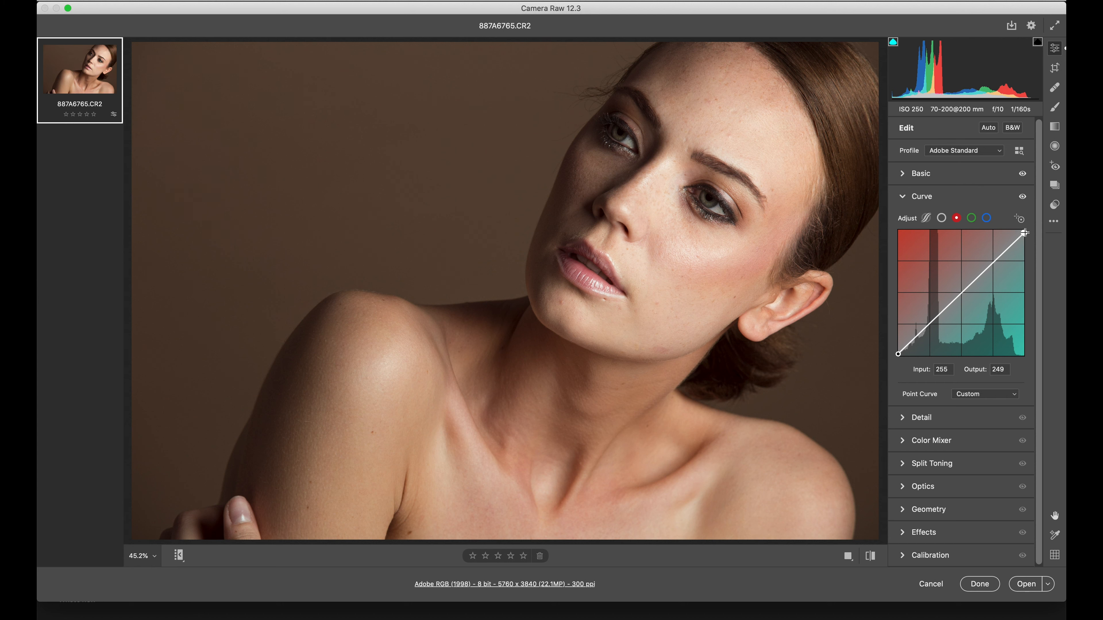
Raise the black point of the green channel curve to an output of 1
click(972, 218)
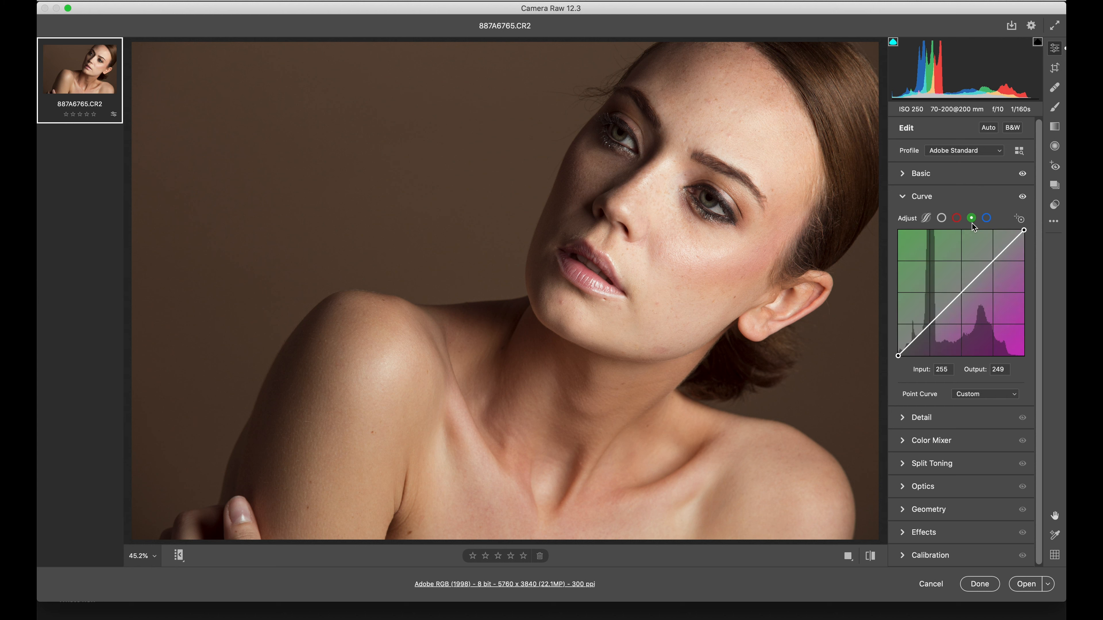
click(898, 355)
key(Up)
key(Down)
key(Right)
key(Right)
key(Right)
key(Left)
key(Left)
key(Left)
key(Up)
key(Up)
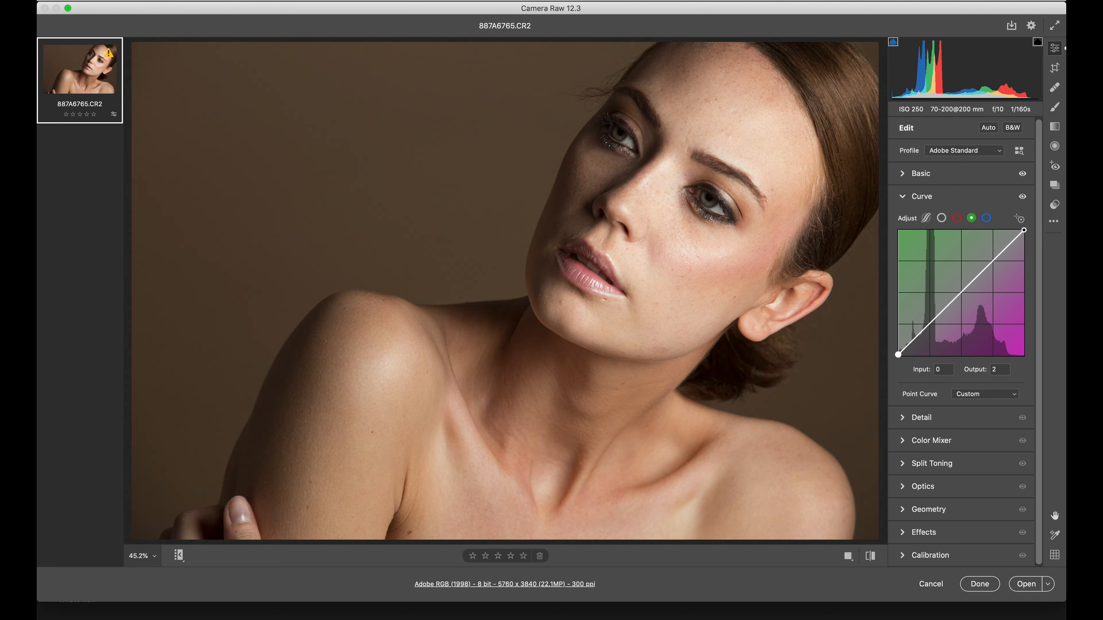
key(Down)
Lower the white point of the green channel curve to an output of 252
click(1024, 230)
key(Down)
key(Down)
key(Down)
key(Down)
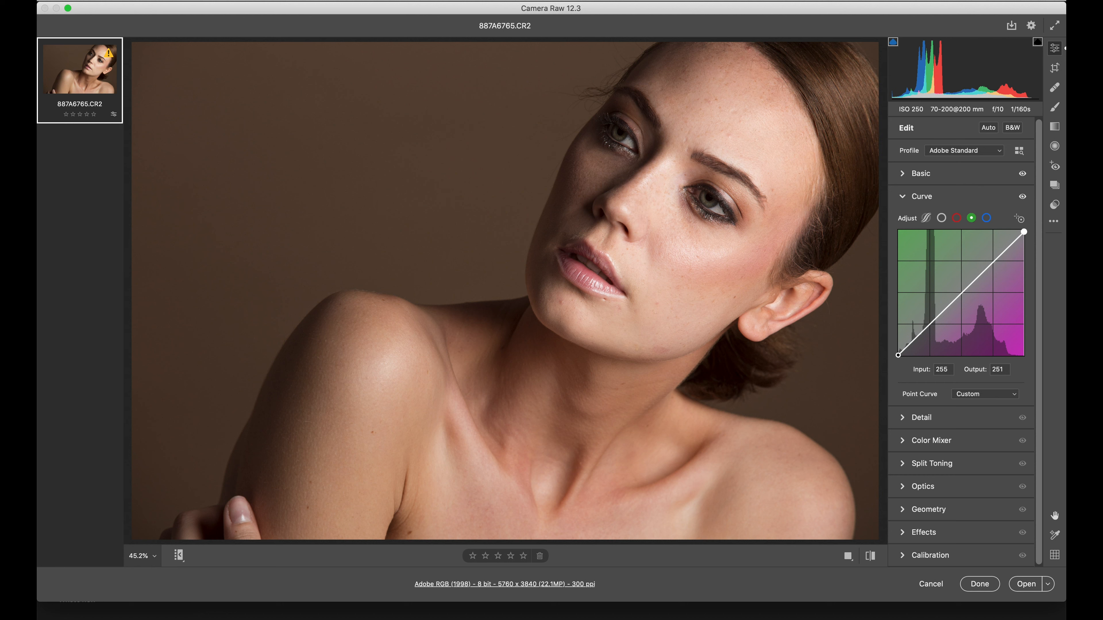
key(Up)
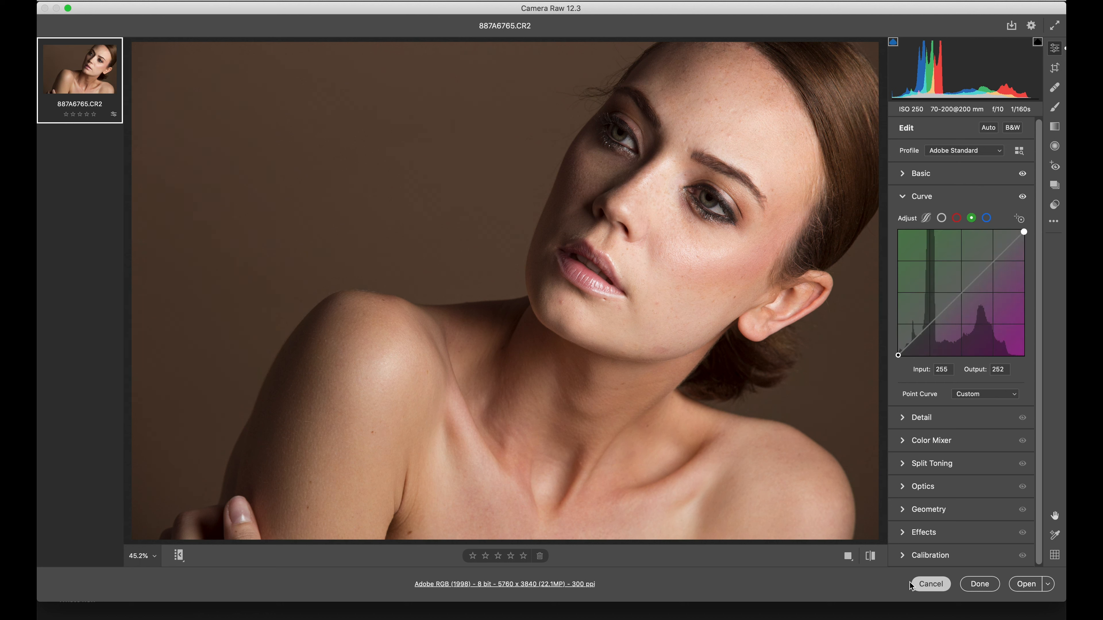
Compare the portrait repeatedly with and without the curve adjustments
click(1022, 197)
click(1022, 197)
click(1023, 198)
click(1022, 198)
click(1023, 198)
click(1022, 198)
click(1023, 197)
click(1023, 197)
Raise the black point of the blue channel curve to an output of 3 and compare the image without the curve adjustments
click(988, 218)
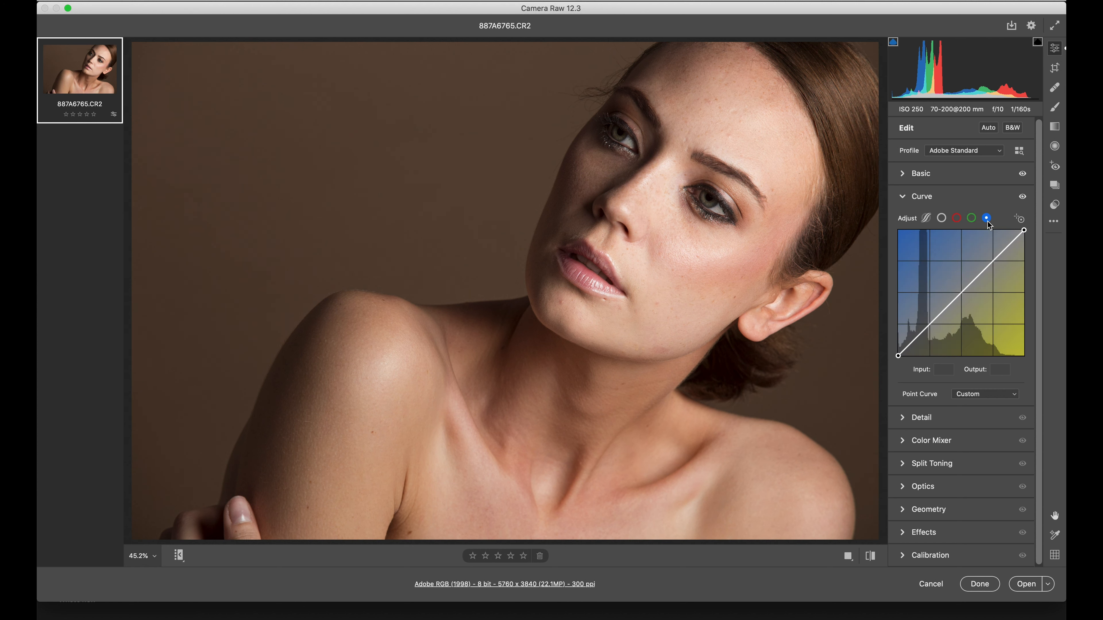
drag(899, 357, 898, 354)
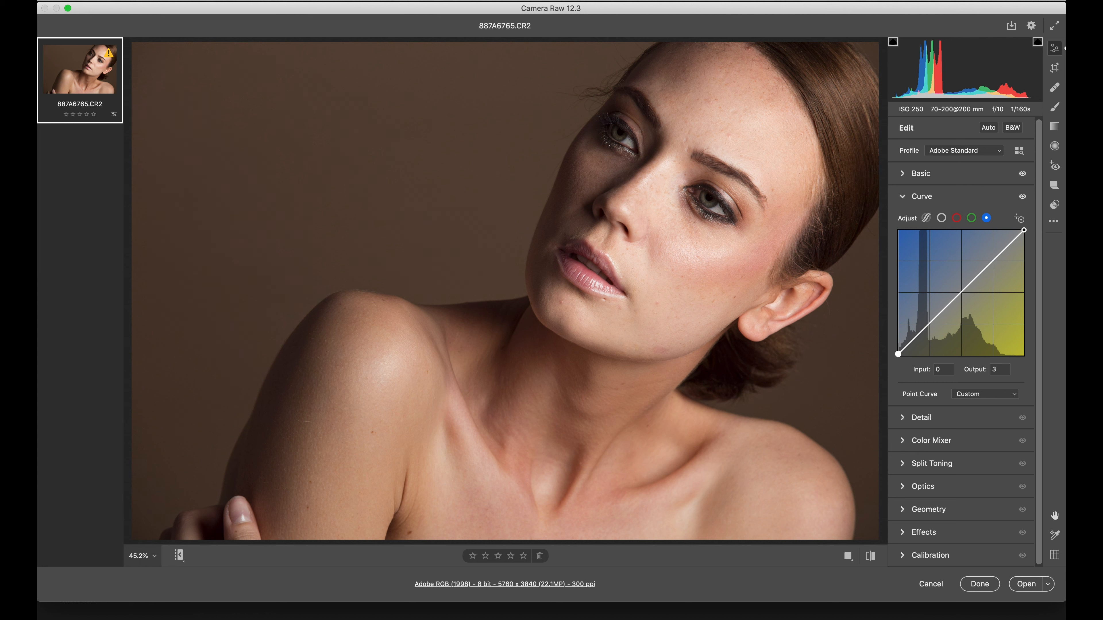
click(1023, 197)
click(1022, 198)
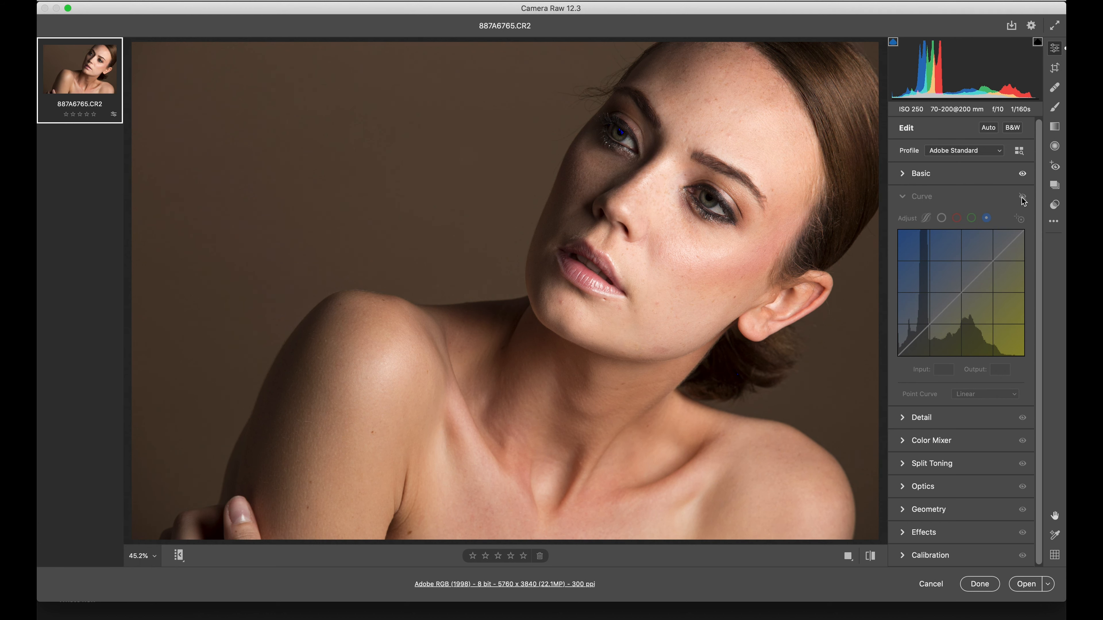
click(904, 199)
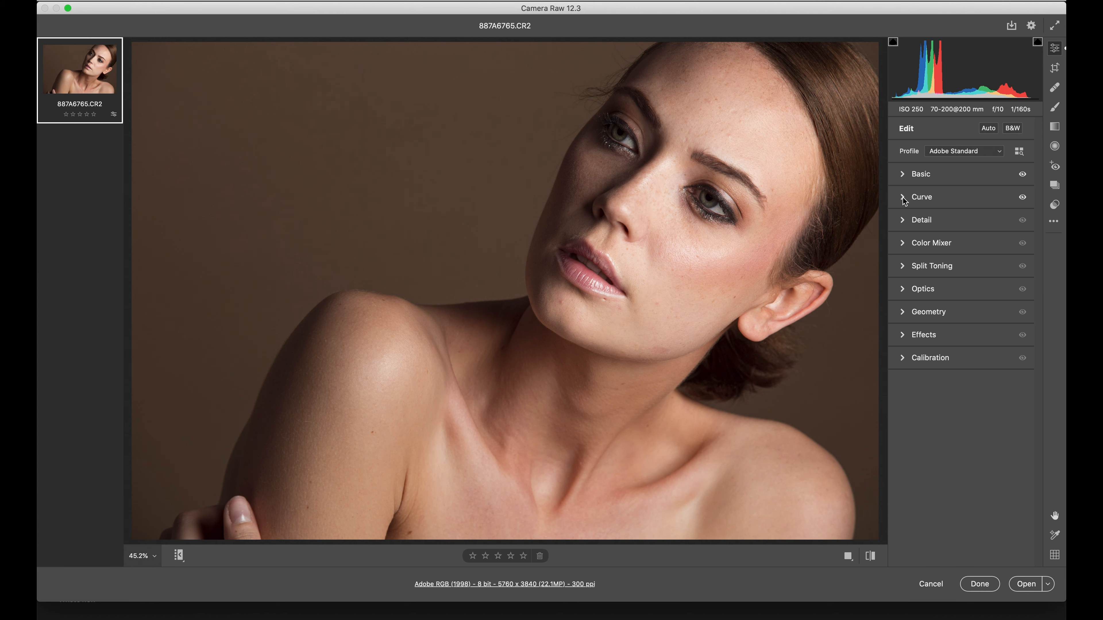
Set the color noise reduction to 40
click(905, 220)
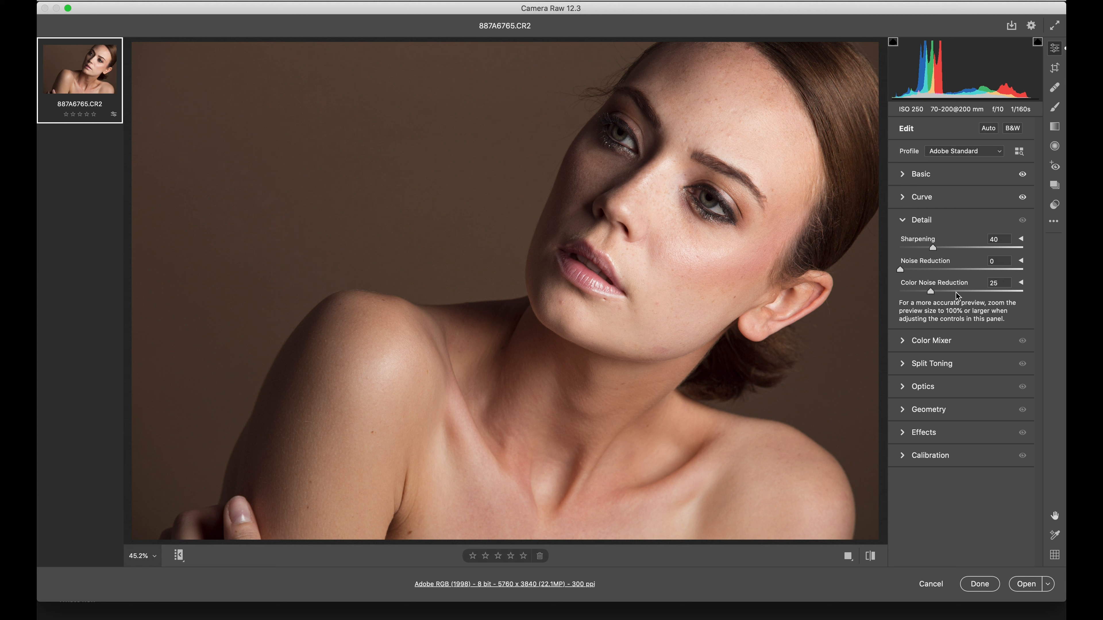
click(956, 292)
drag(954, 292, 952, 292)
click(950, 292)
text(40)
click(902, 222)
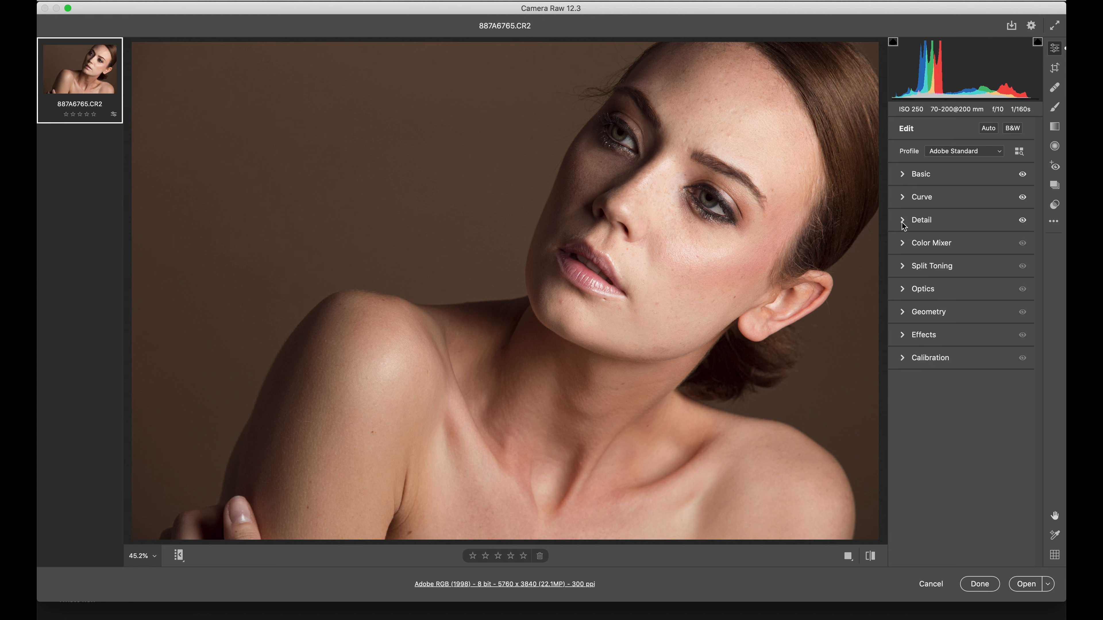
Shift the hue of the yellows to -55 in the HSL color mixer
click(904, 244)
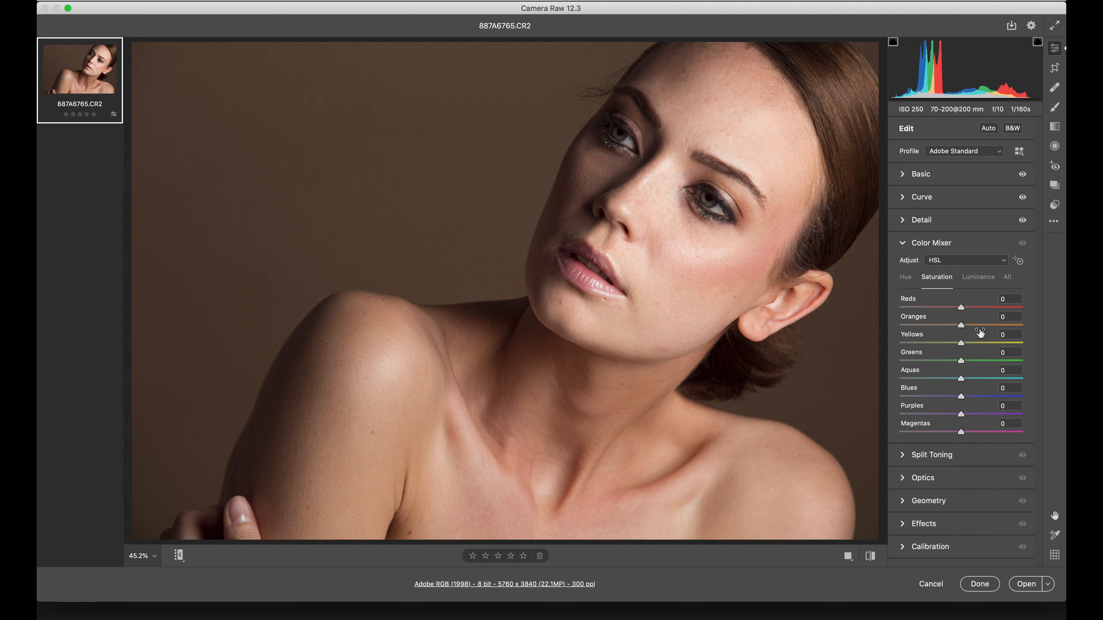
click(907, 281)
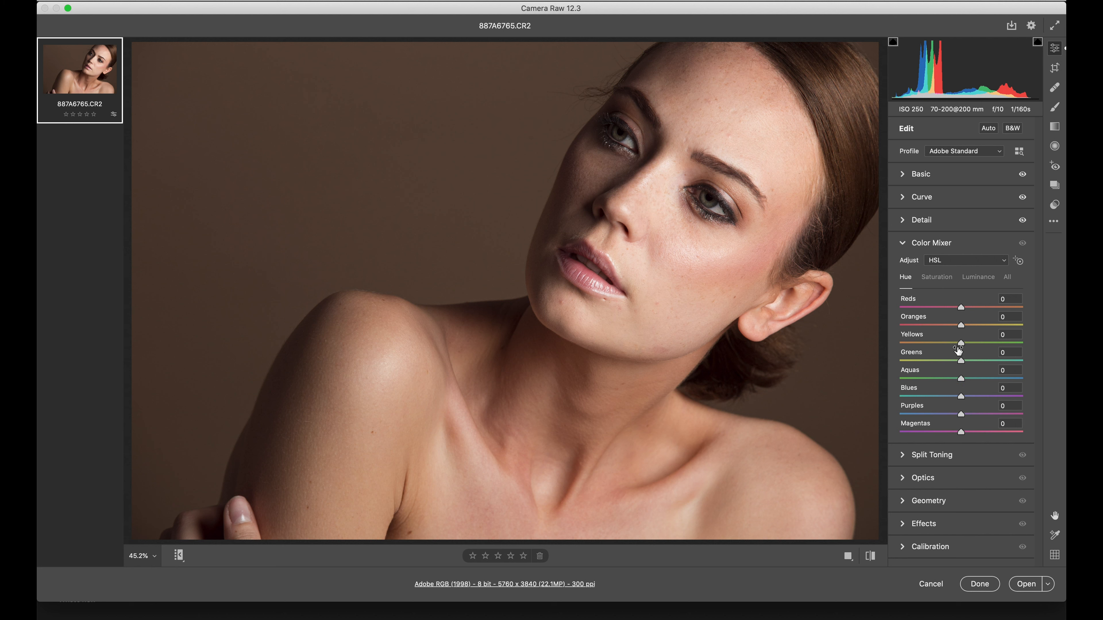
drag(959, 344, 926, 346)
click(925, 344)
Compare the backdrop and skin repeatedly with and without the color mixer adjustment
click(1022, 243)
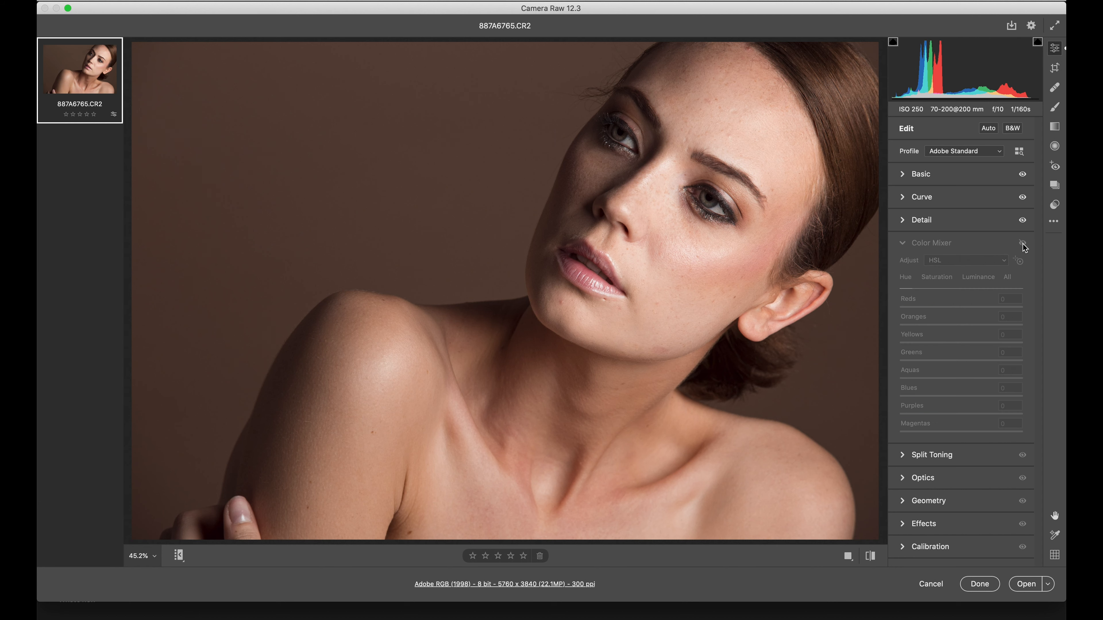
click(1022, 244)
click(1022, 244)
click(1023, 244)
click(1023, 243)
click(1022, 244)
click(1023, 244)
click(1023, 244)
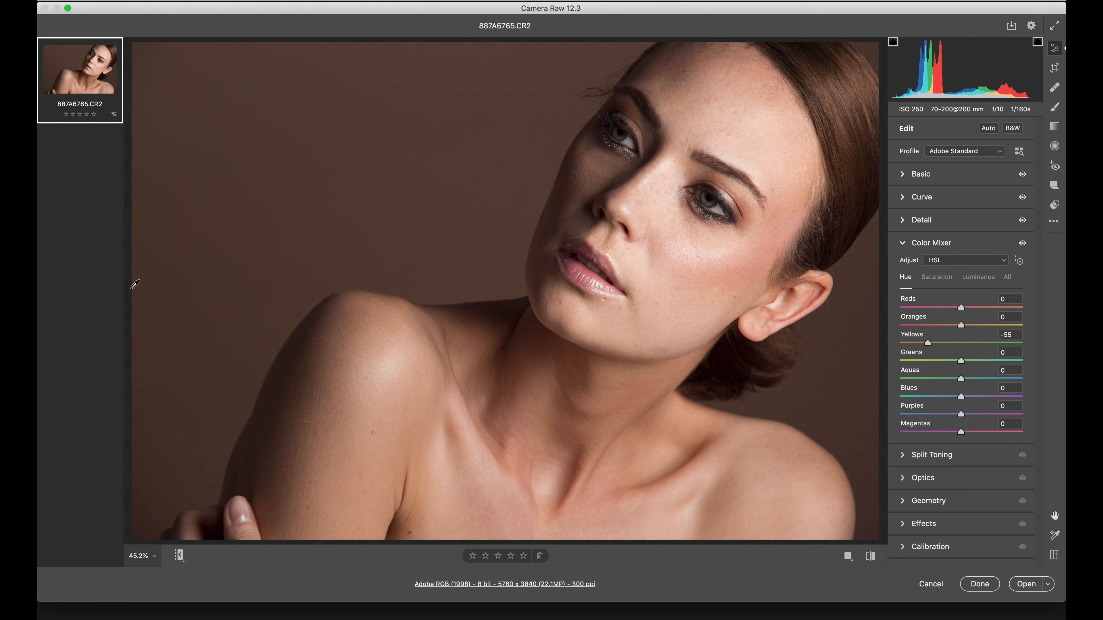
click(1023, 245)
click(1022, 245)
click(1023, 245)
click(1023, 245)
Set the hue of the oranges to -2 and of the reds to +9 in the color mixer
drag(962, 325, 968, 310)
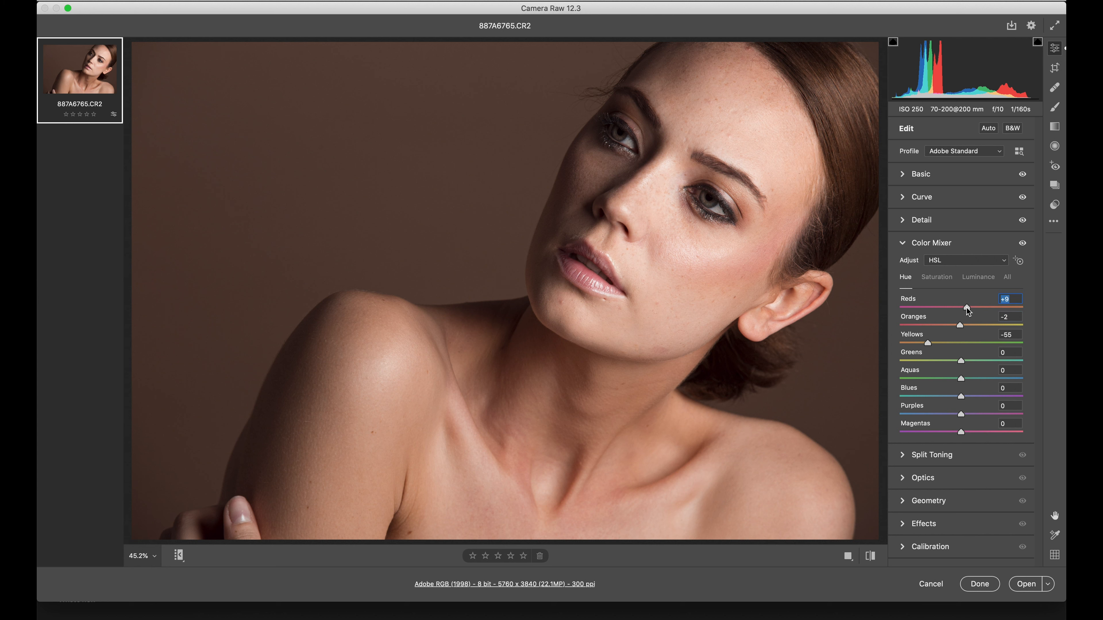
click(903, 243)
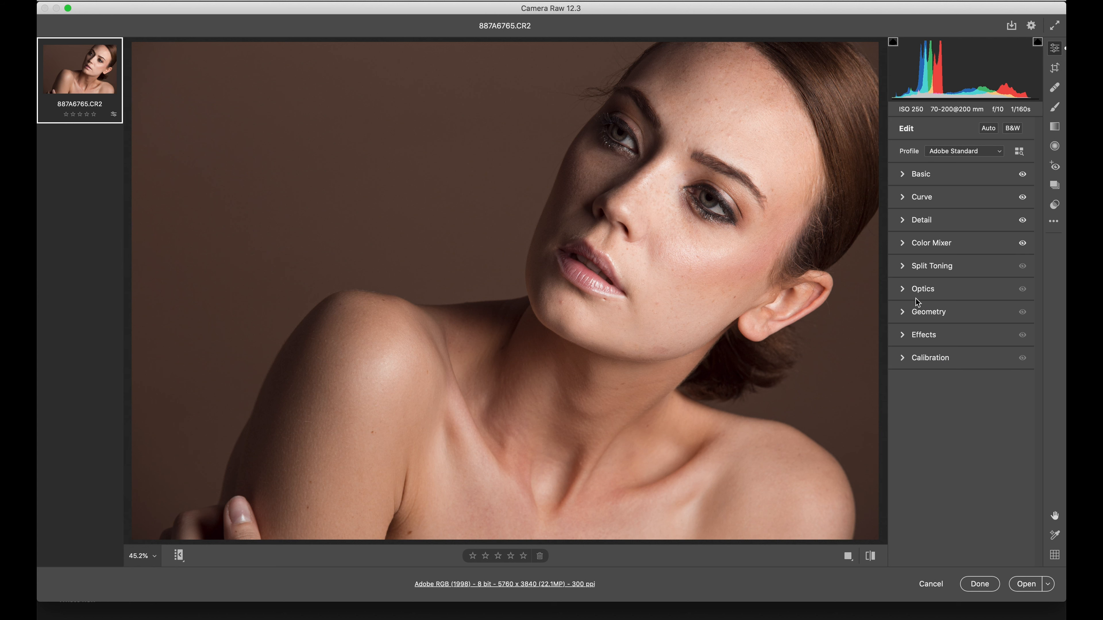
Enable chromatic aberration removal and the lens profile corrections for the image
click(905, 290)
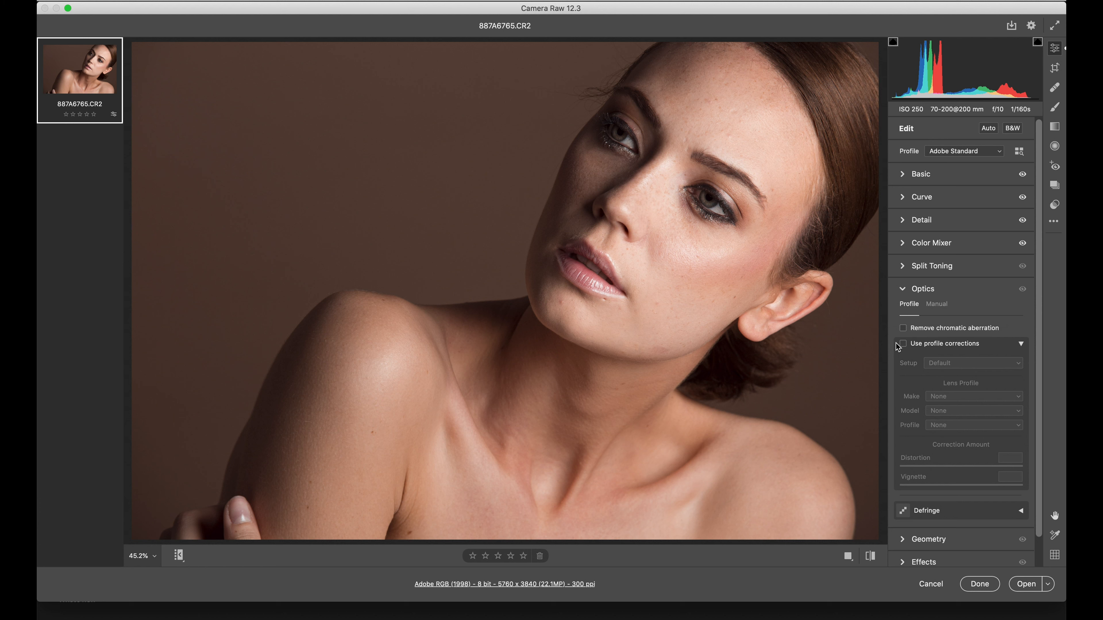
click(904, 328)
drag(1041, 265, 1039, 302)
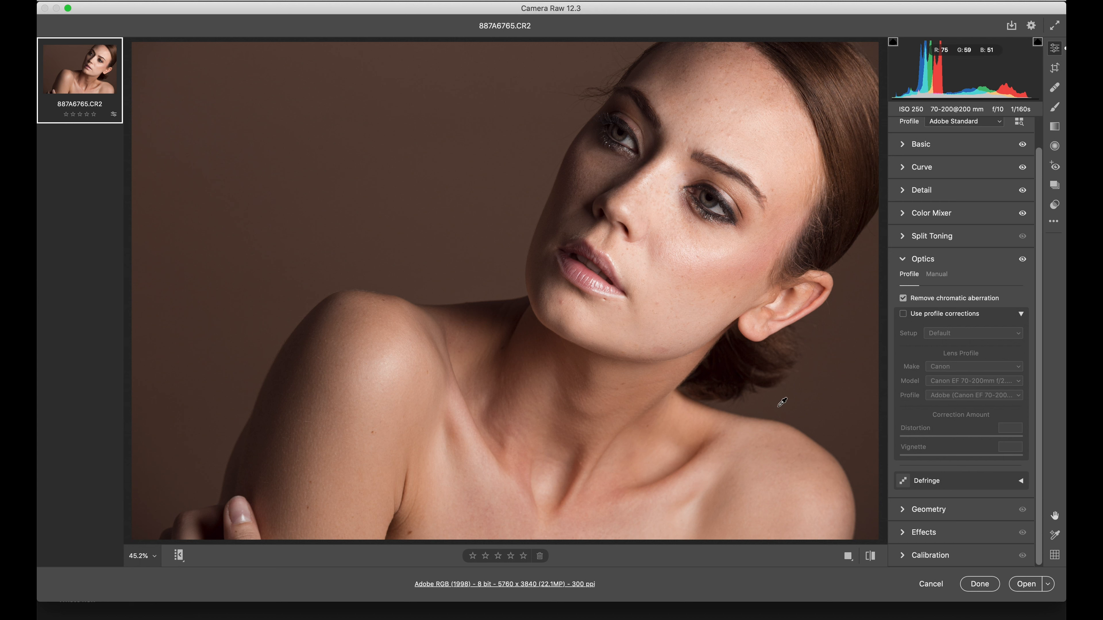
click(902, 314)
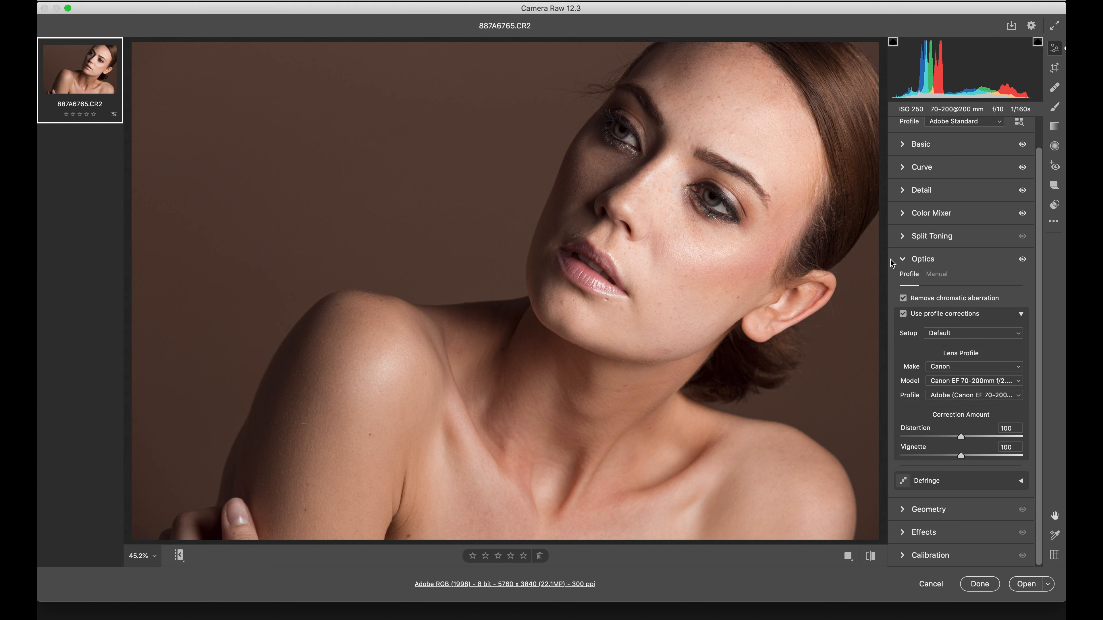
click(904, 259)
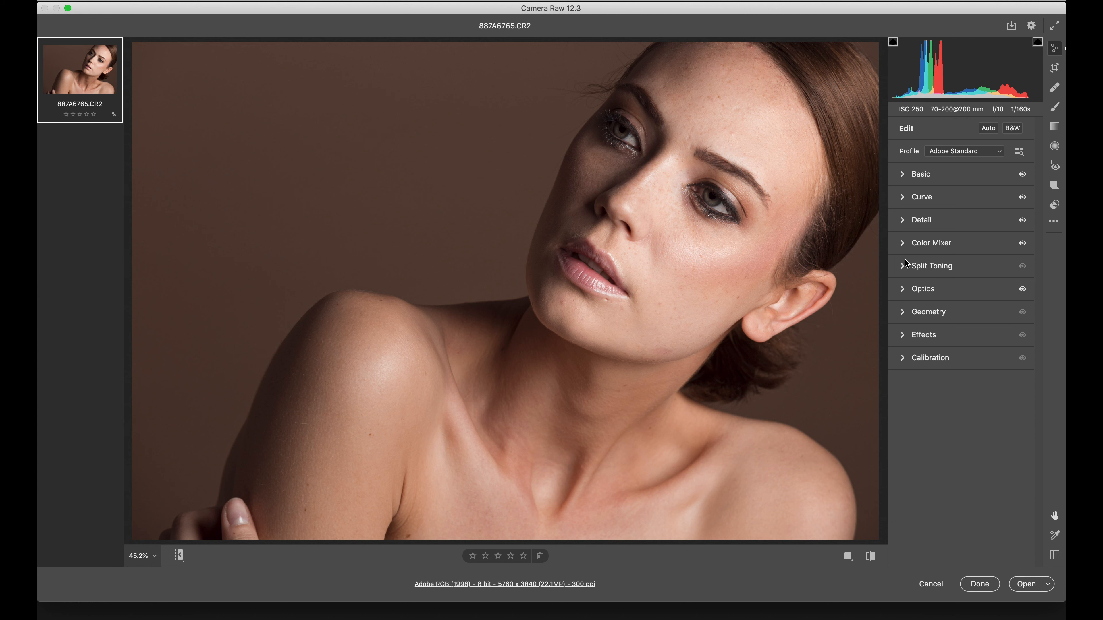
Calibrate the primaries: red hue -1 and saturation -6, green hue -2, blue hue -2 and saturation -2
click(903, 358)
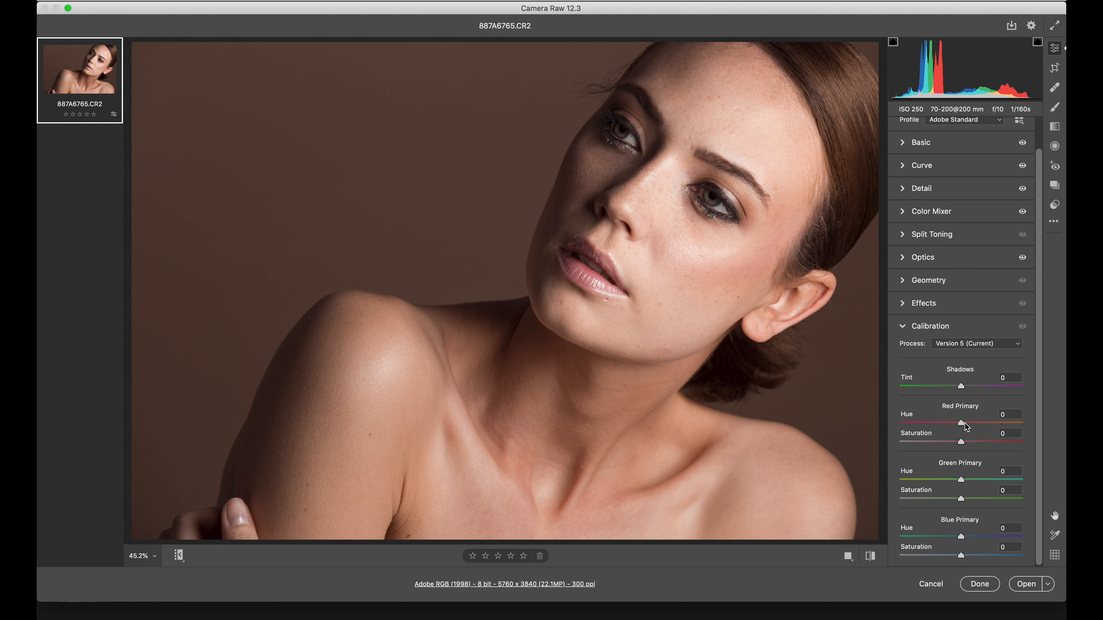
drag(965, 424, 960, 442)
drag(960, 481, 957, 481)
drag(961, 536, 960, 556)
Set the calibration tint of the shadows to -16
click(961, 387)
mouse_move(961, 388)
mouse_down()
mouse_move(948, 389)
mouse_move(975, 388)
mouse_move(952, 390)
mouse_up()
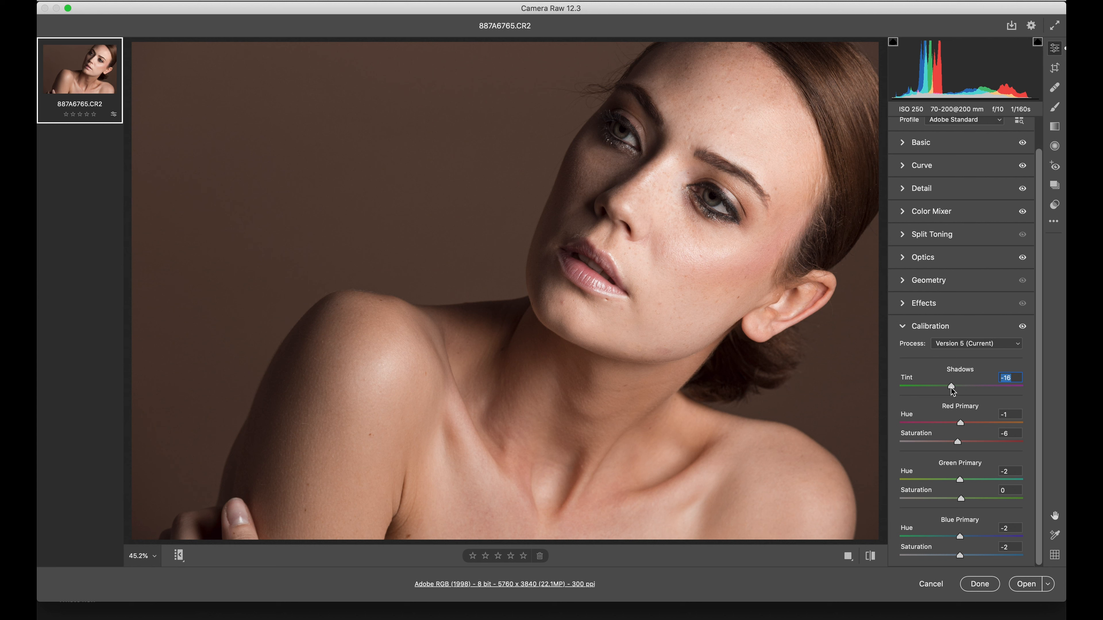
click(909, 326)
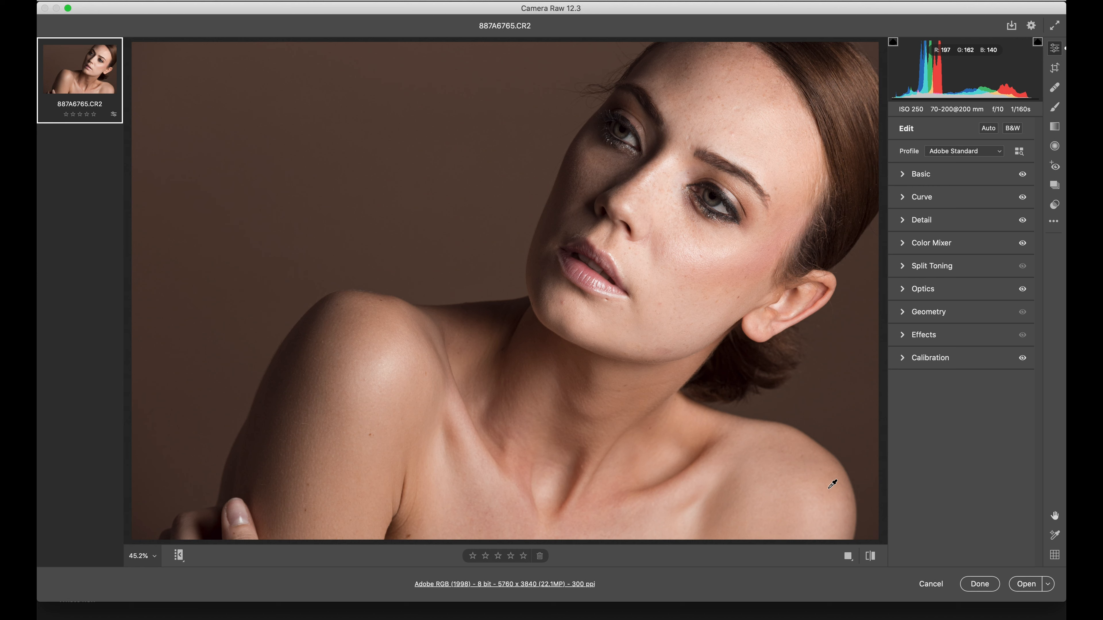
Compare the processed portrait repeatedly with its original default settings
click(871, 560)
click(871, 560)
click(871, 560)
click(871, 559)
click(871, 559)
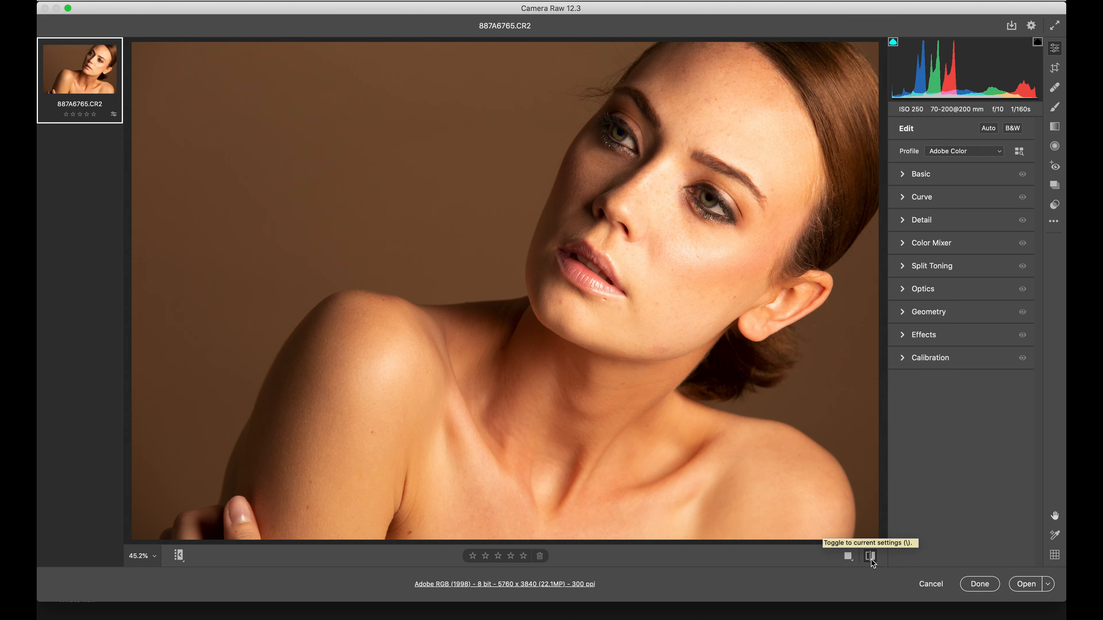
click(871, 560)
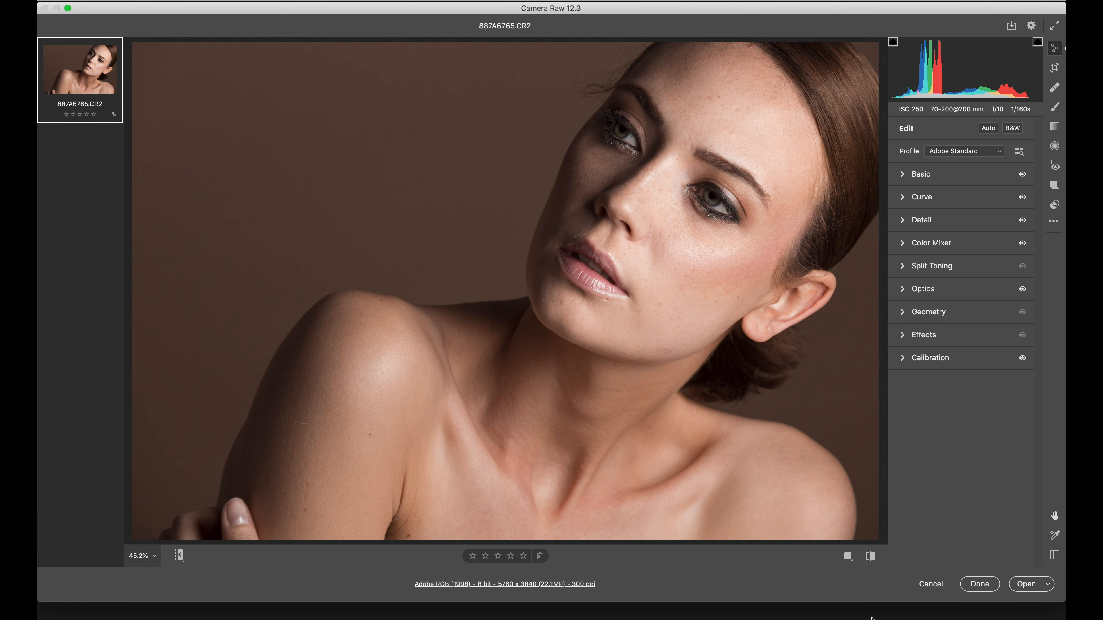
click(871, 561)
click(870, 561)
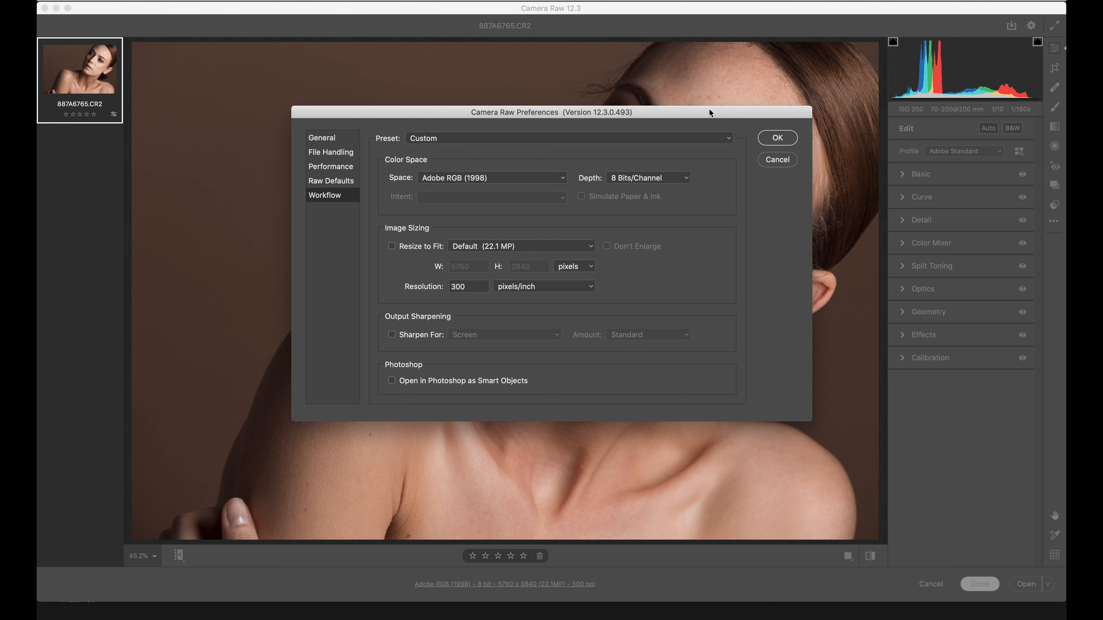
Set the workflow color space to ProPhoto RGB with a depth of 16 Bits/Channel
drag(709, 110, 695, 153)
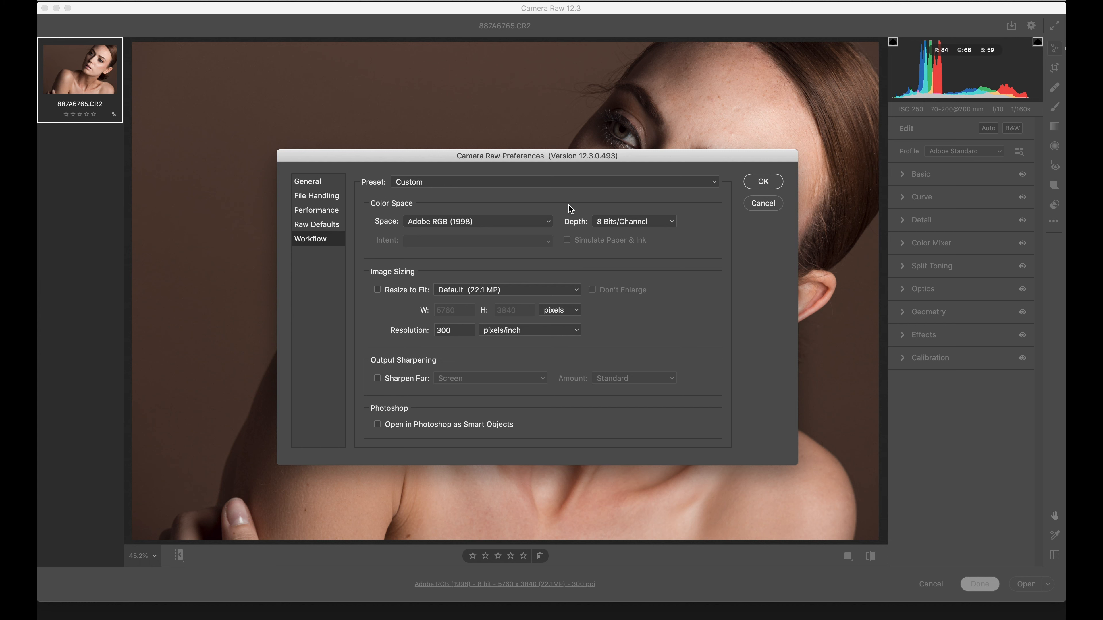
click(491, 222)
click(472, 250)
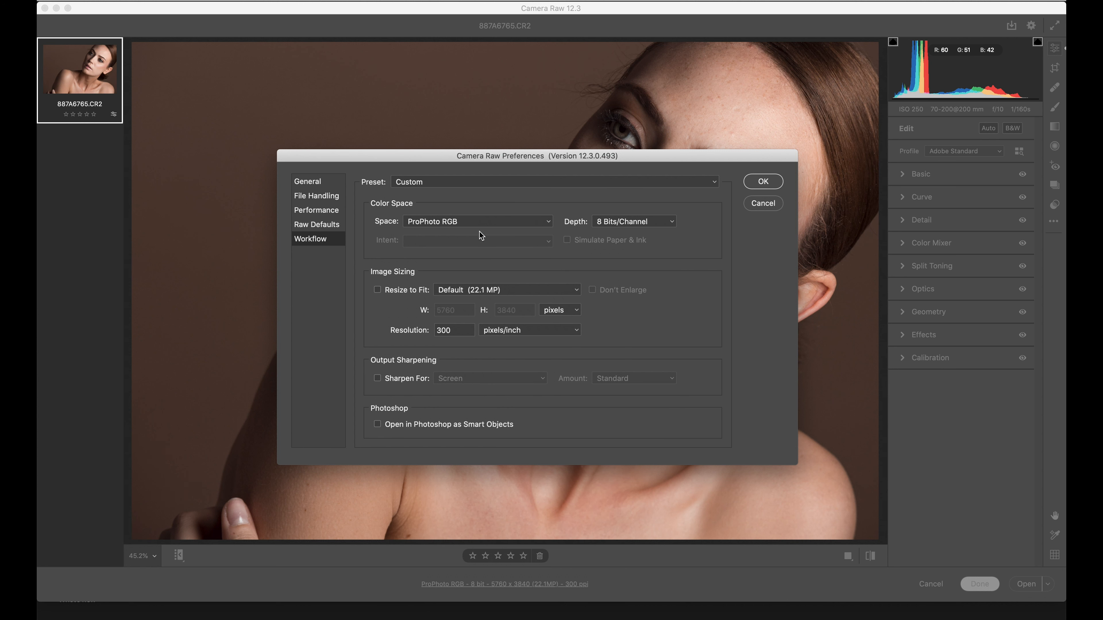
click(639, 221)
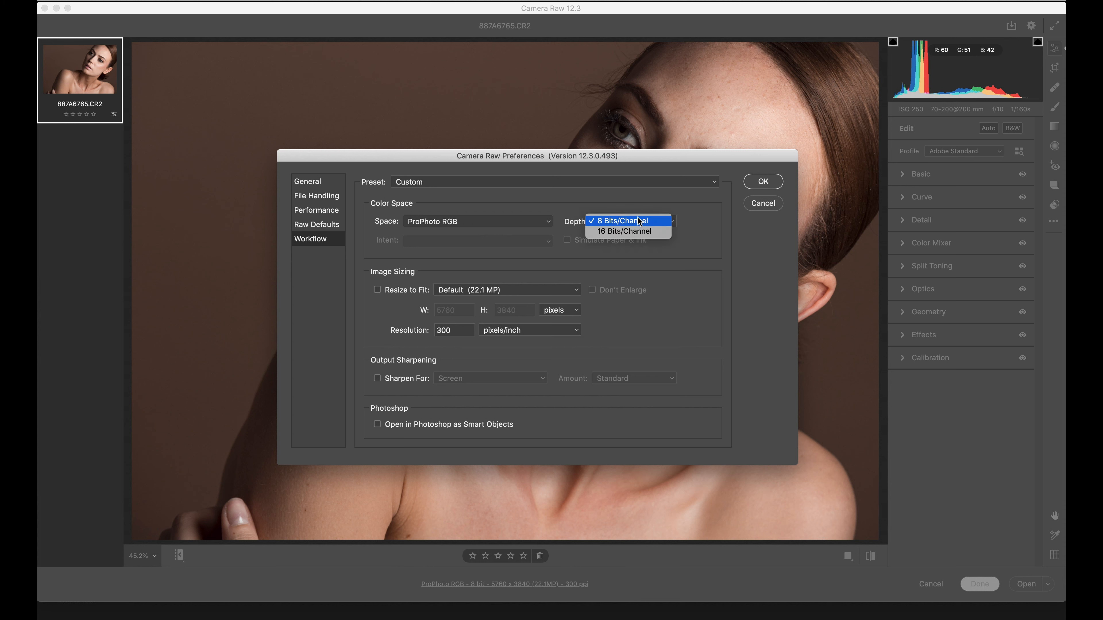
click(632, 232)
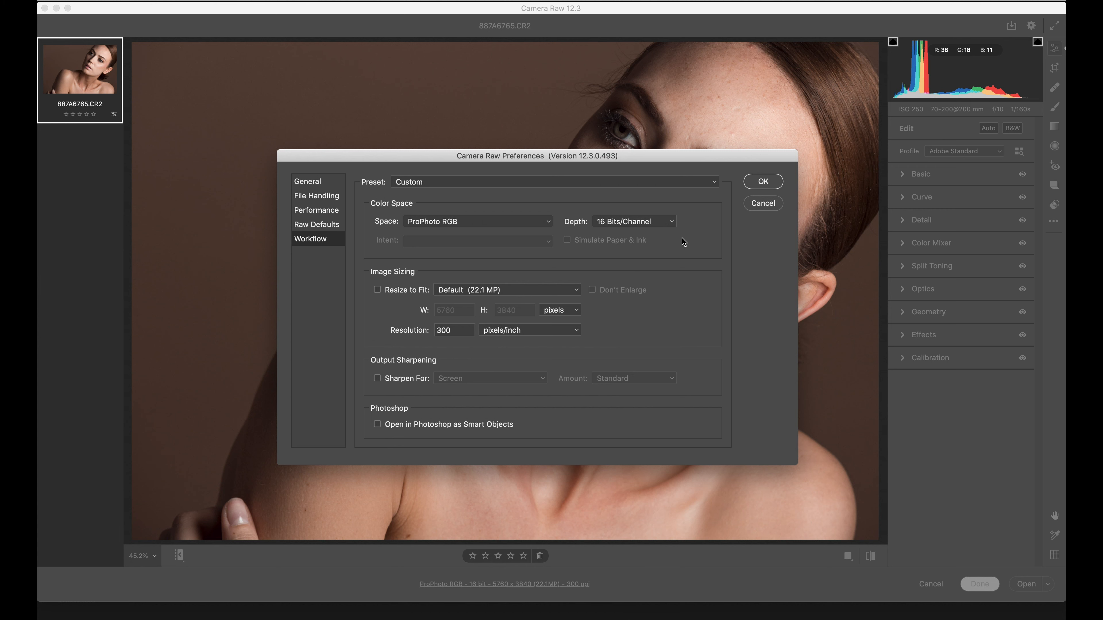
click(756, 182)
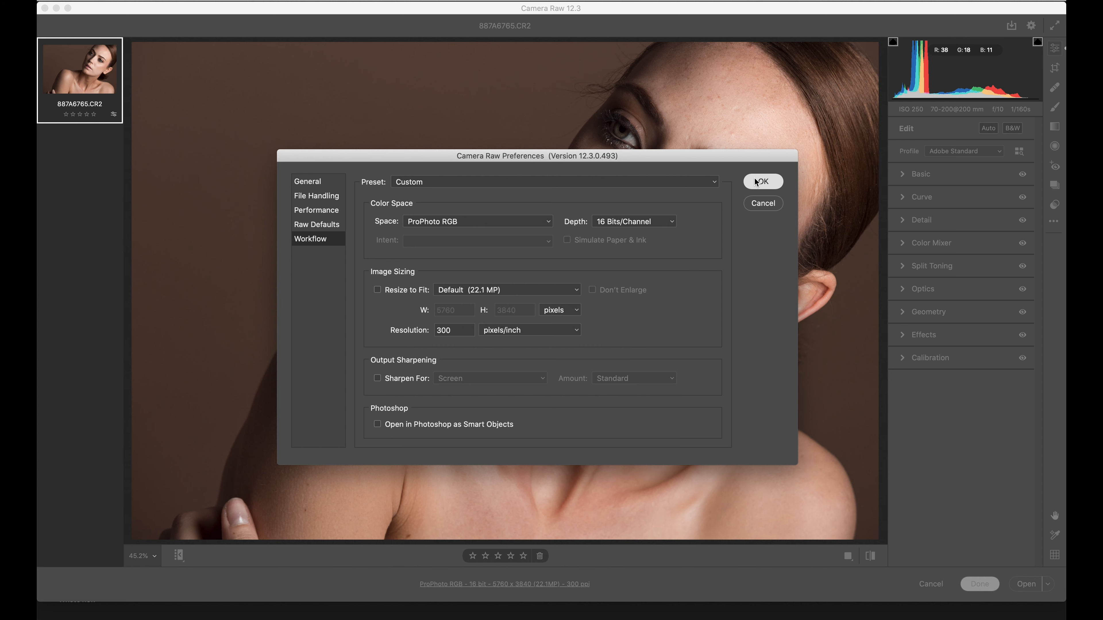